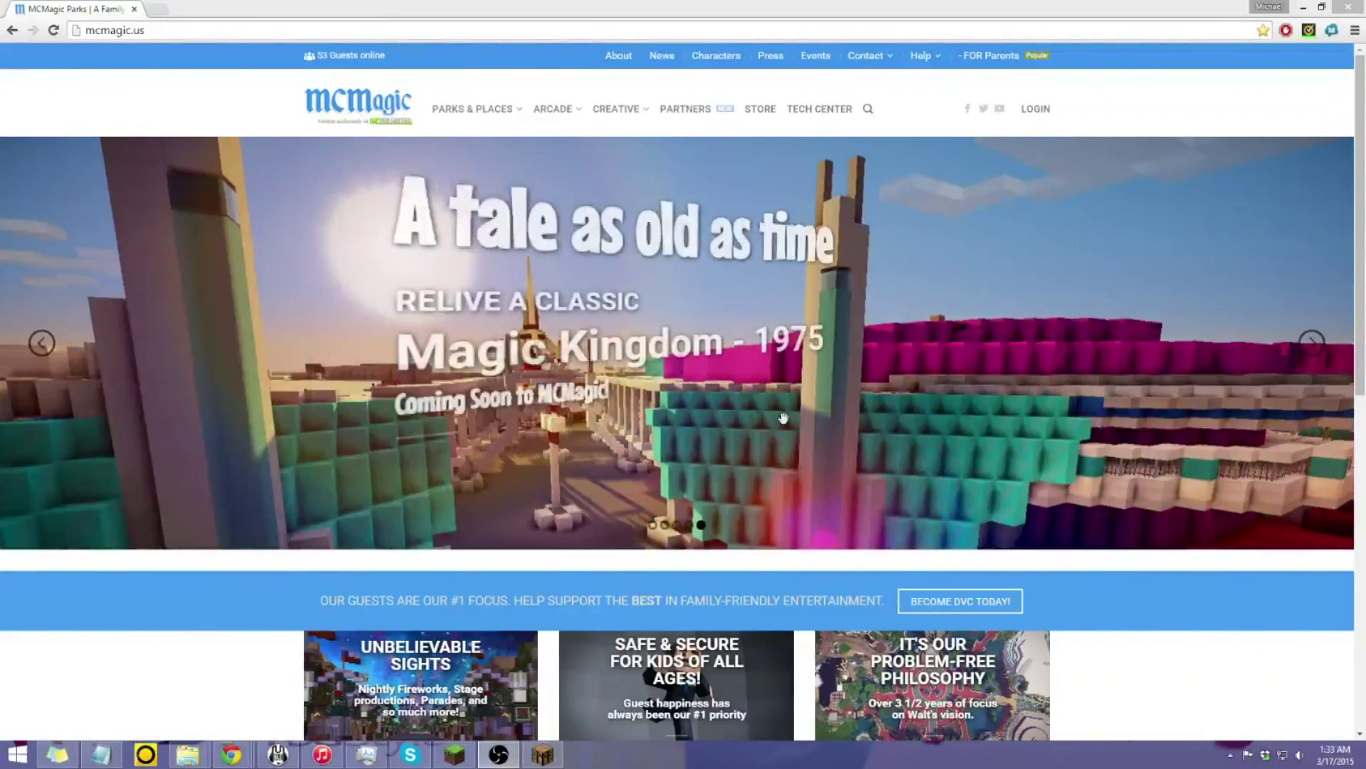
- Open the resource pack downloads page of the mcmagic.us website
left_click(114, 30)
type("mcmagic.u")
key("ctrl+a")
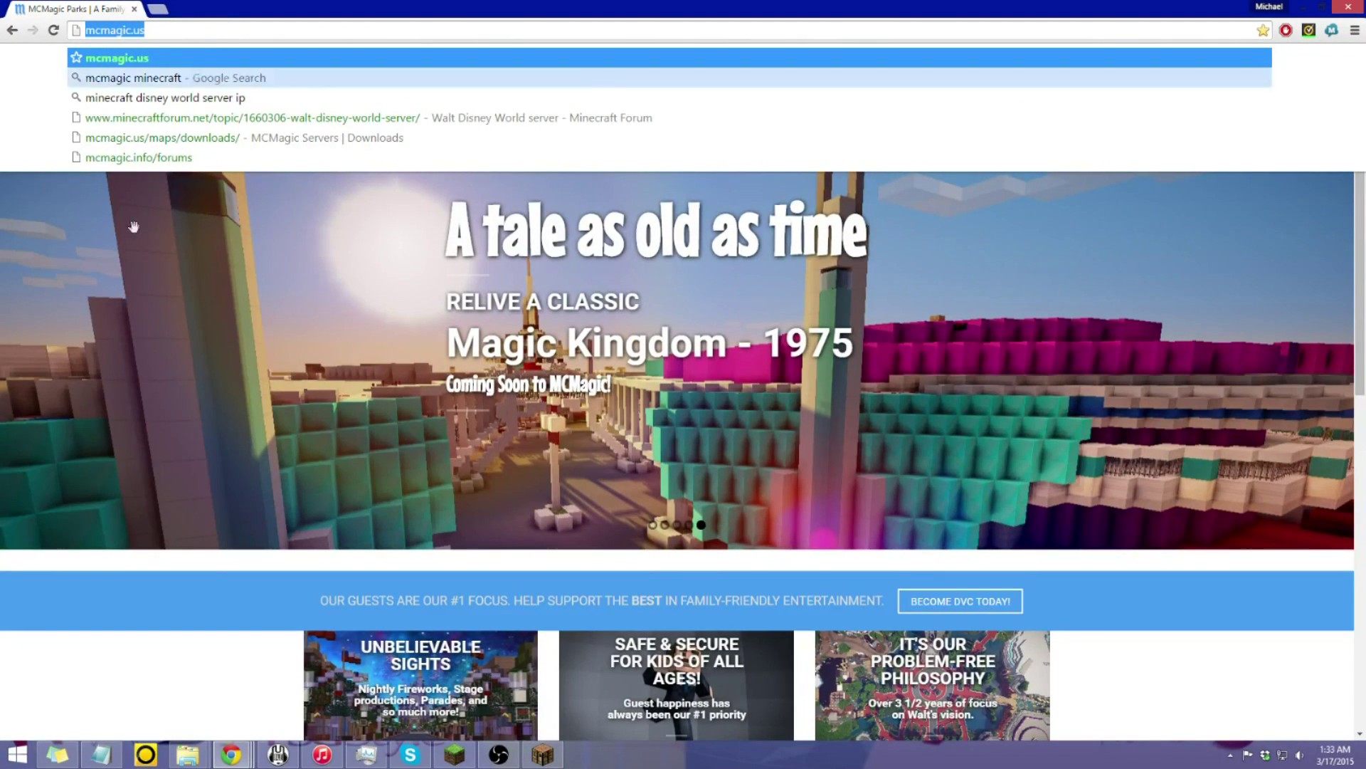
left_click(93, 705)
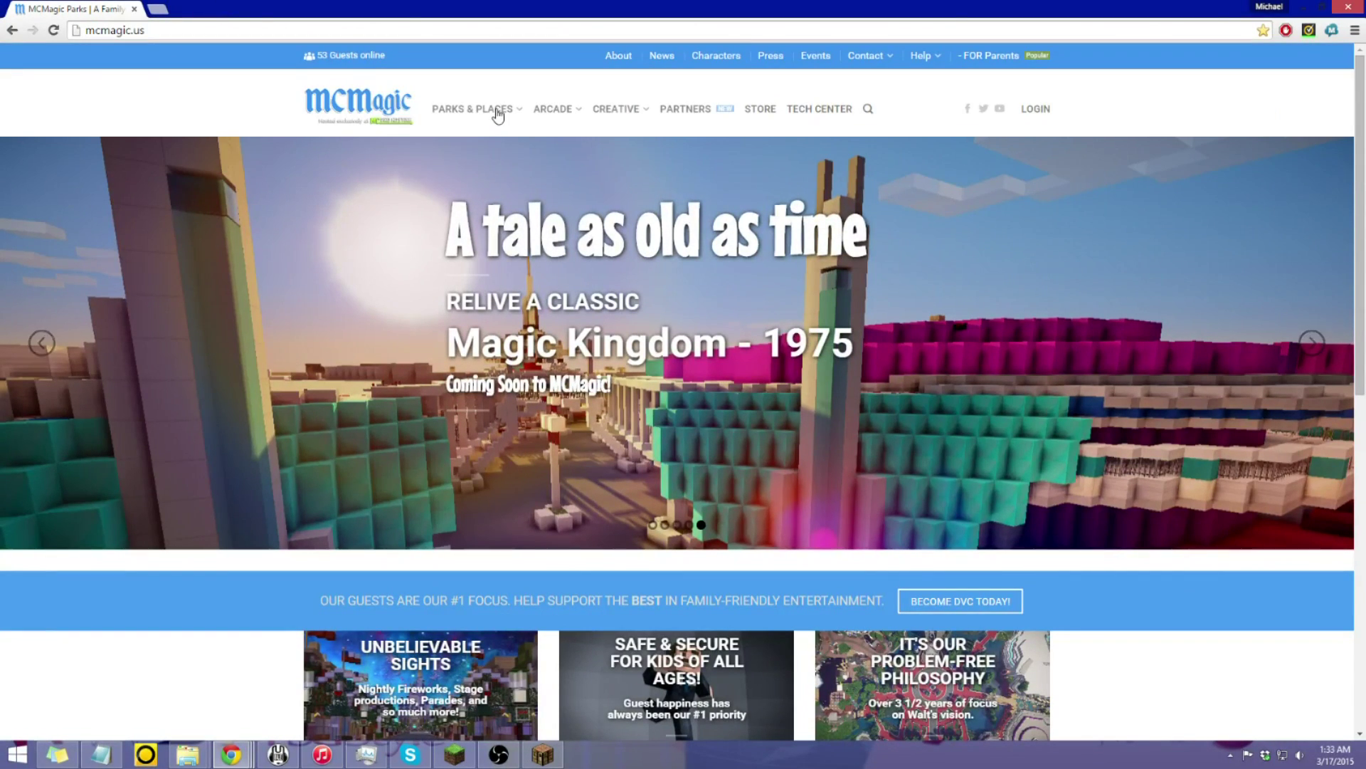
mouse_move(497, 112)
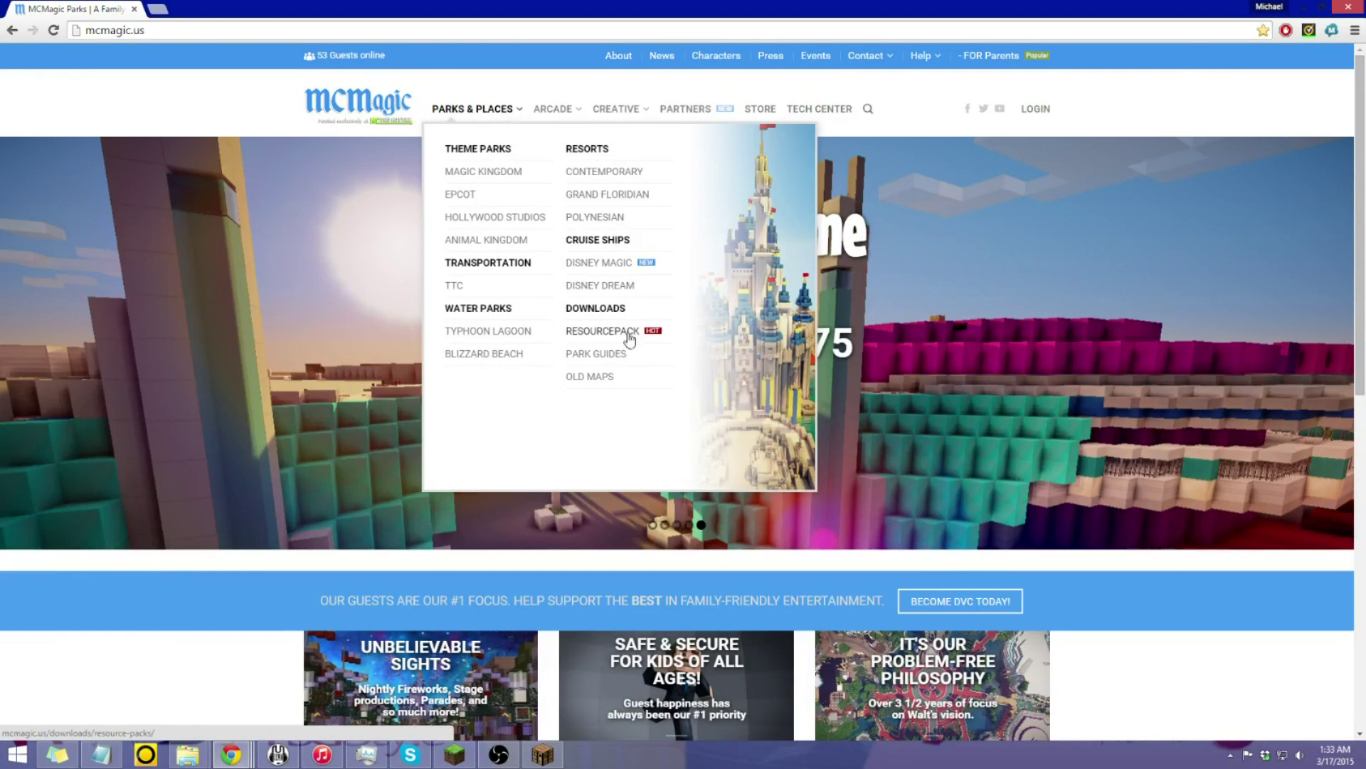
left_click(590, 337)
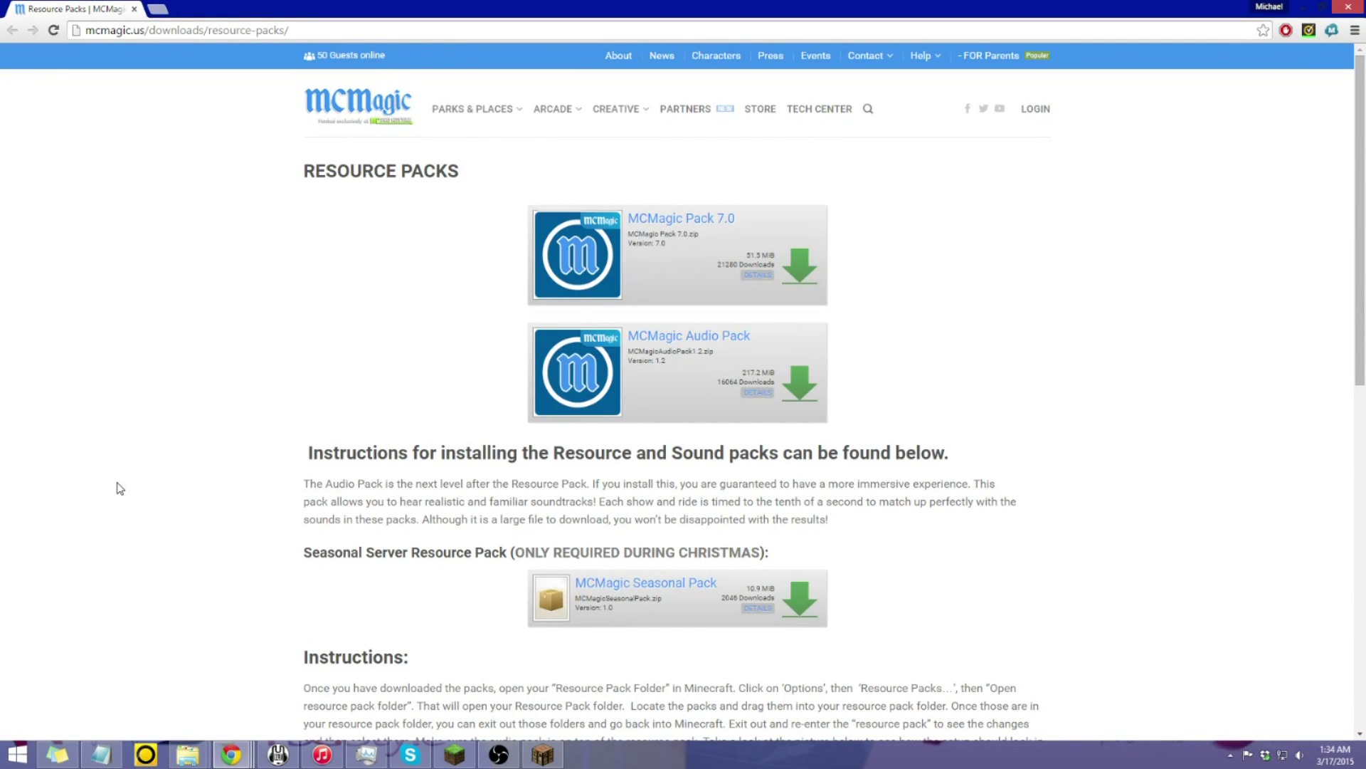
- Switch to Minecraft, open the Resource Packs web page through the link in the game chat, and close the duplicate browser tab
left_click(542, 754)
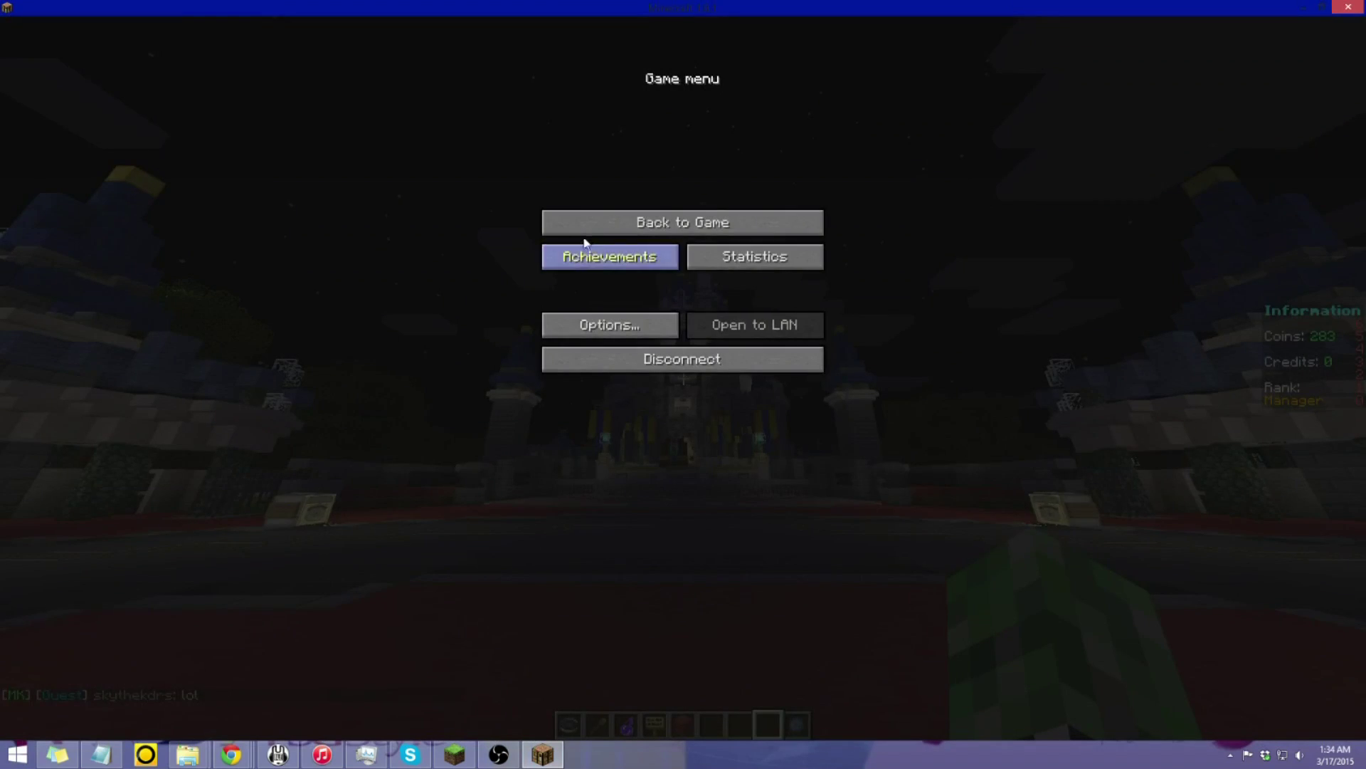
left_click(587, 228)
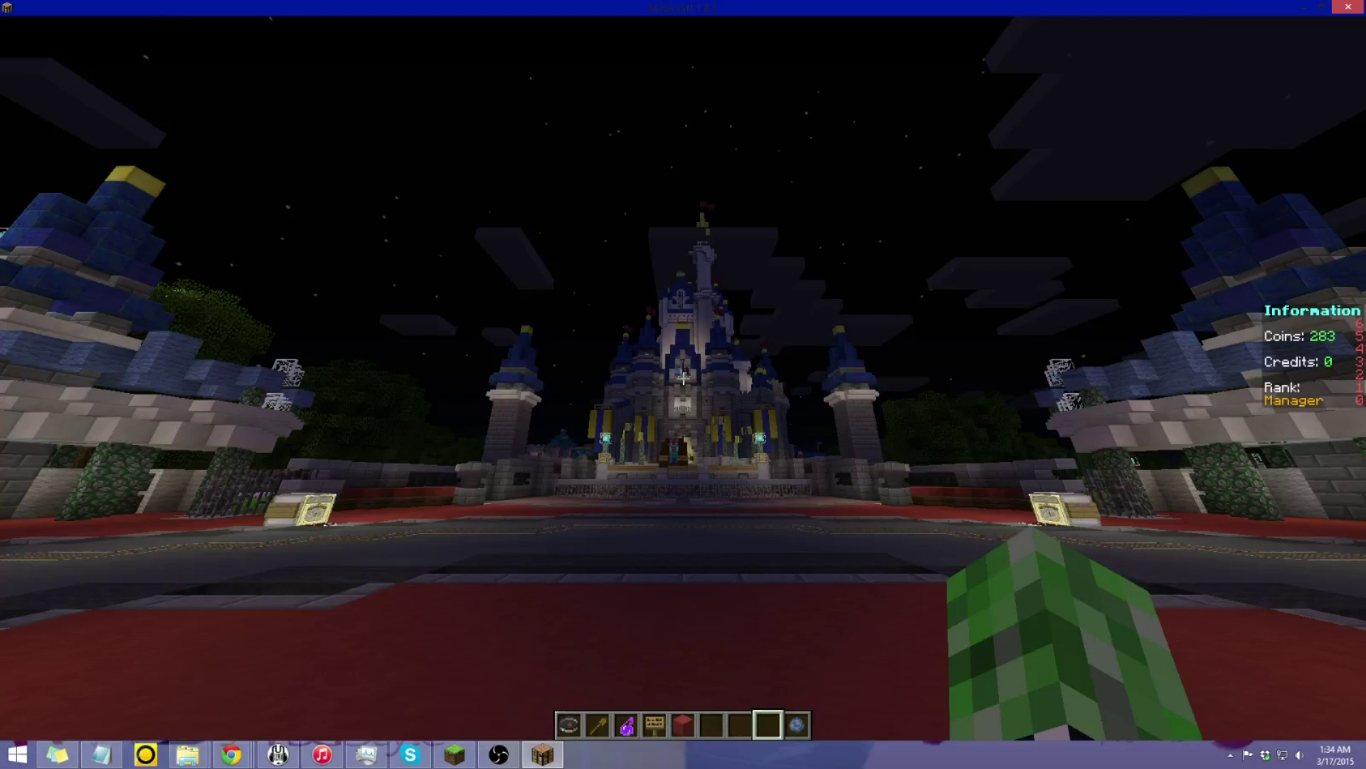
key("slash")
key("Escape")
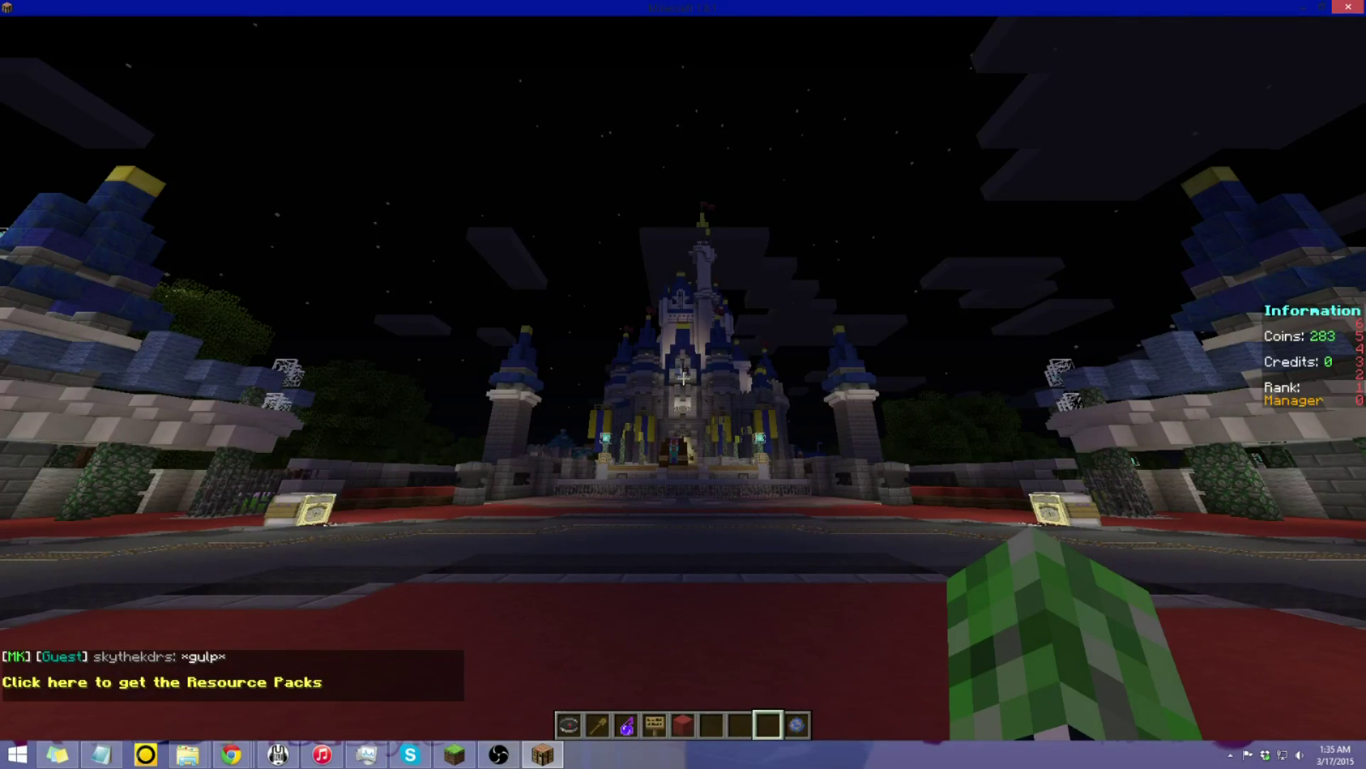
key("t")
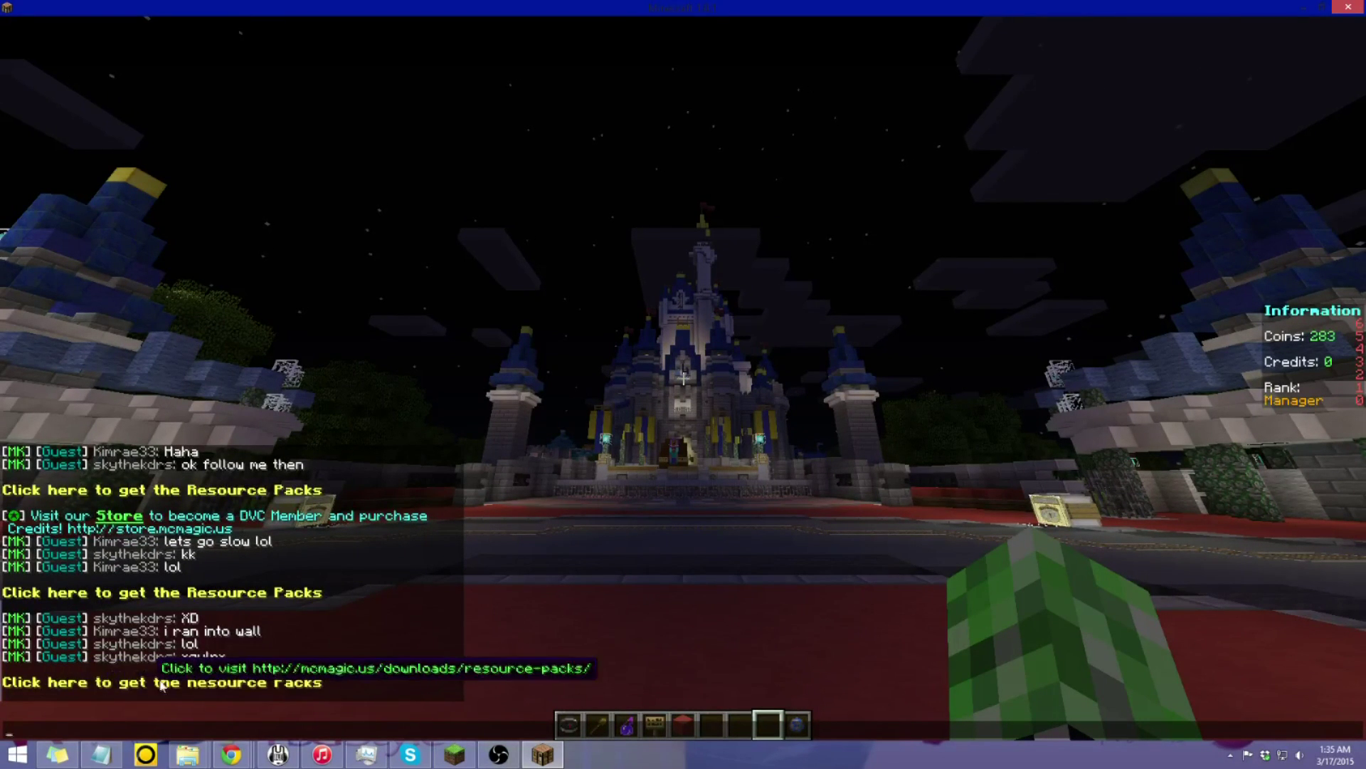
left_click(238, 683)
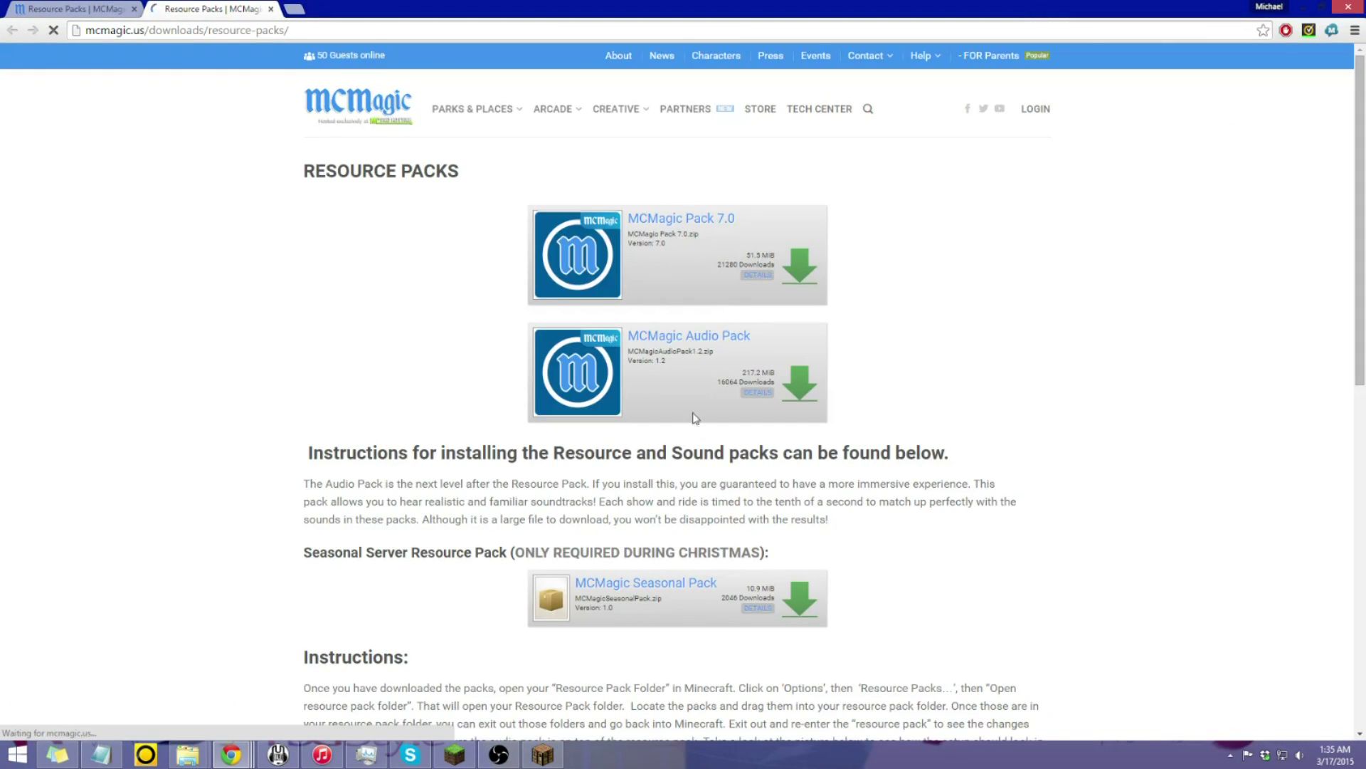
left_click(134, 8)
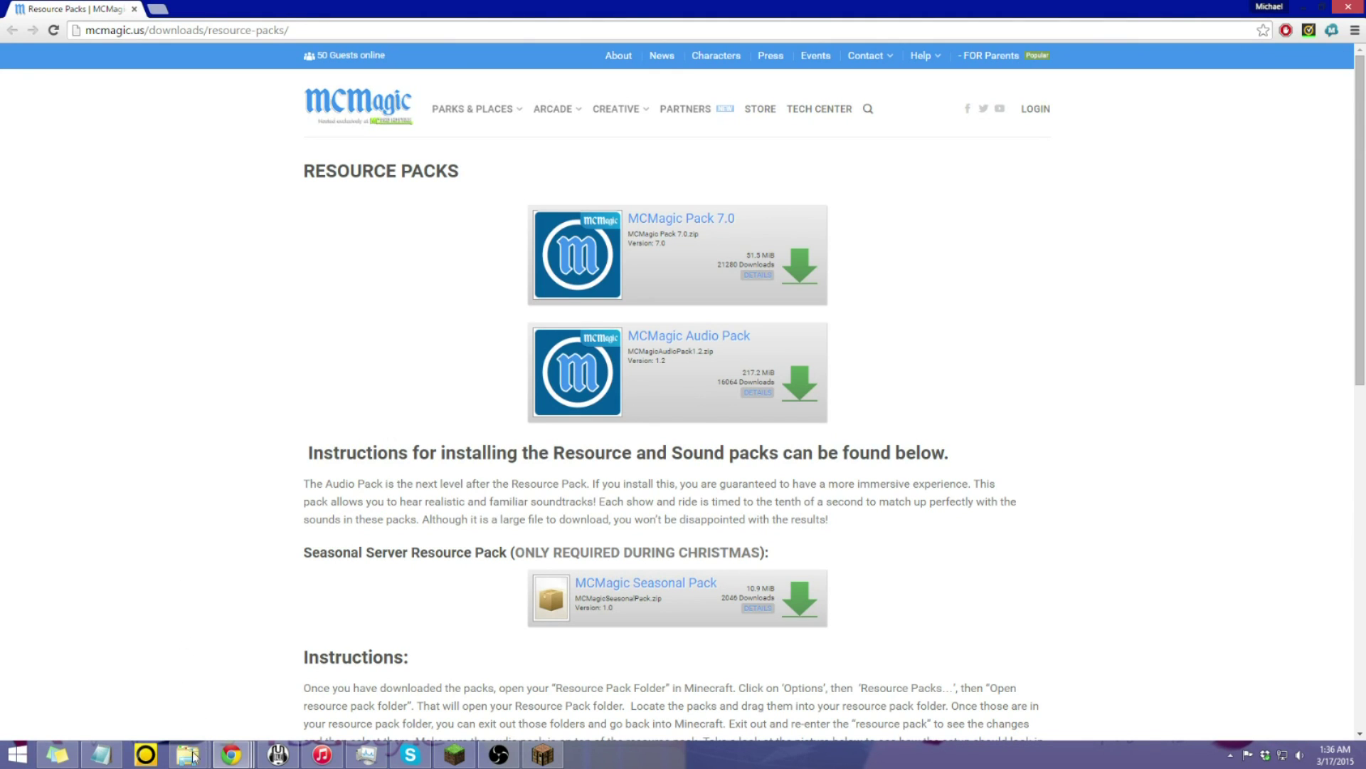
- Bring up the Downloads folder with the two MCMagic packs, and open the resource pack folder from Minecraft's options
mouse_move(193, 756)
left_click(124, 641)
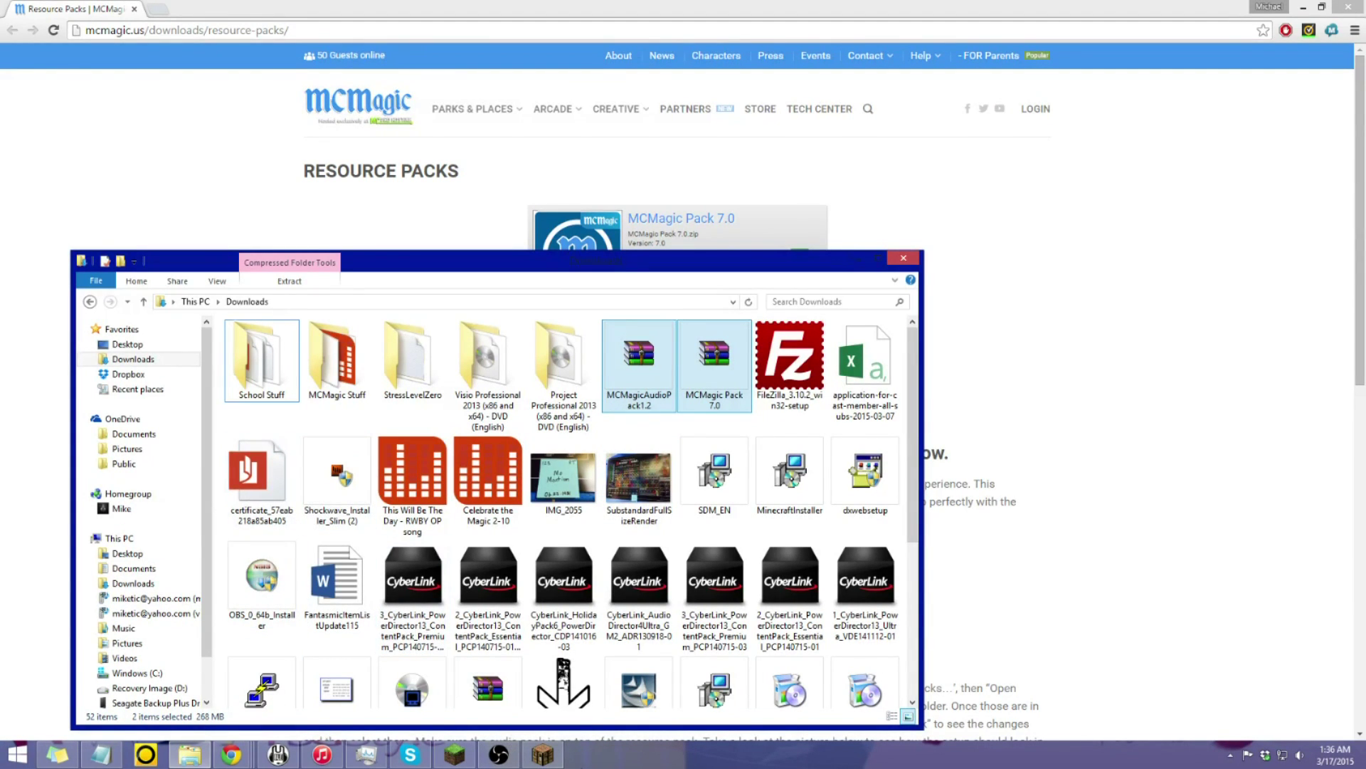
left_click(542, 753)
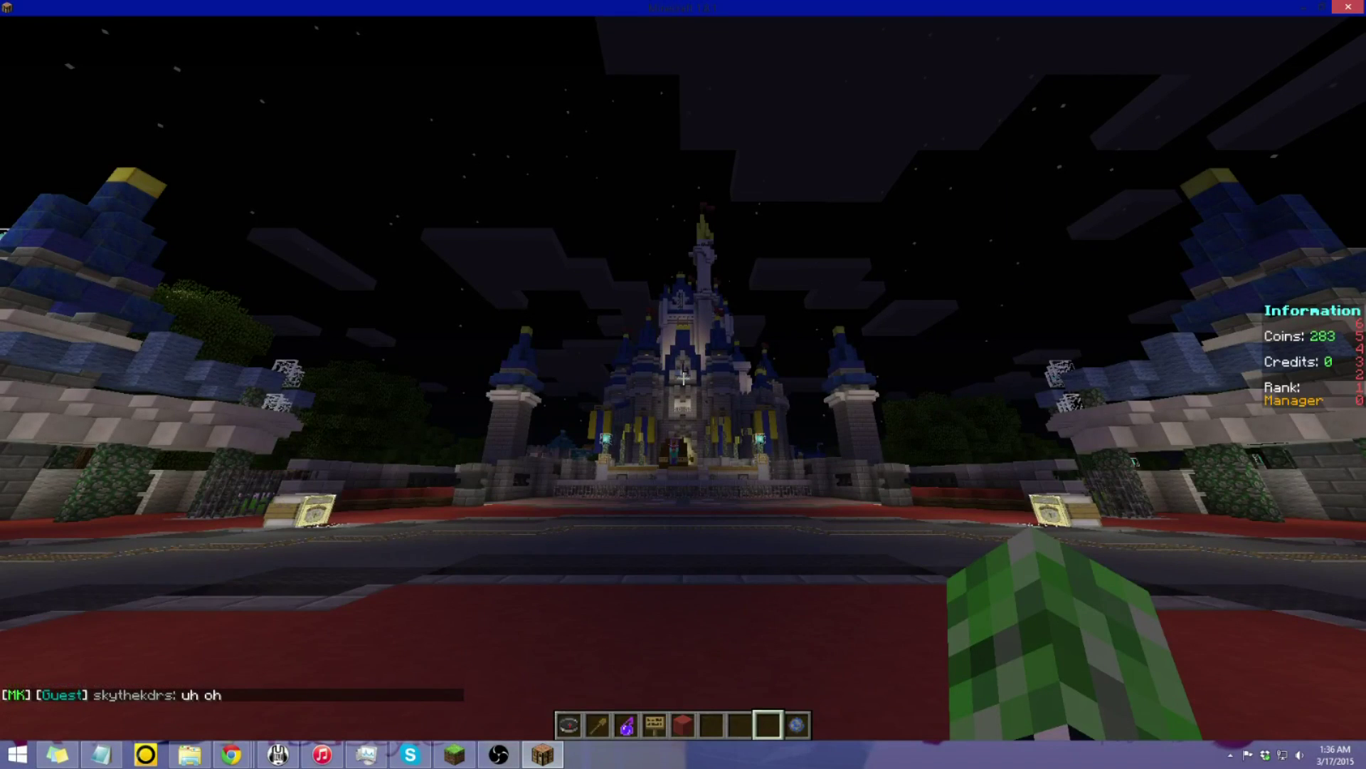
key("Escape")
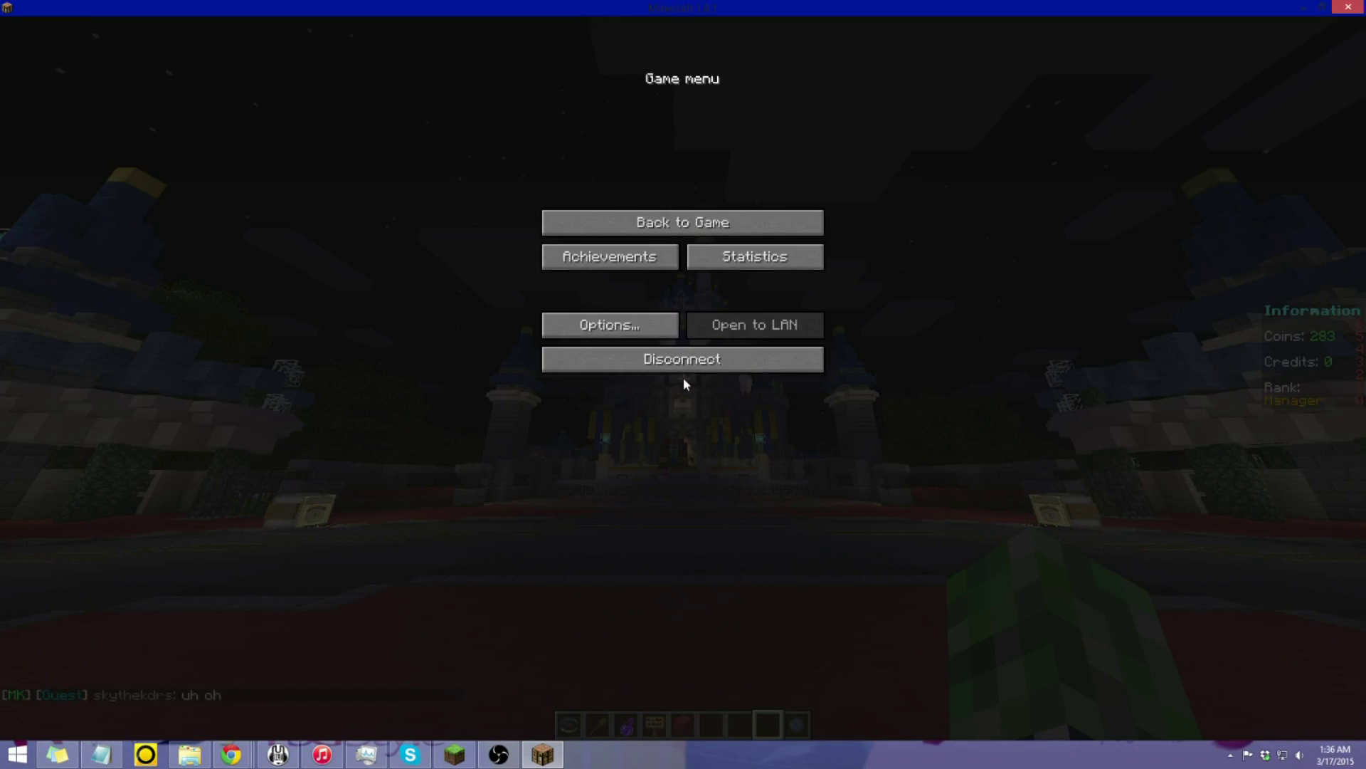
left_click(670, 330)
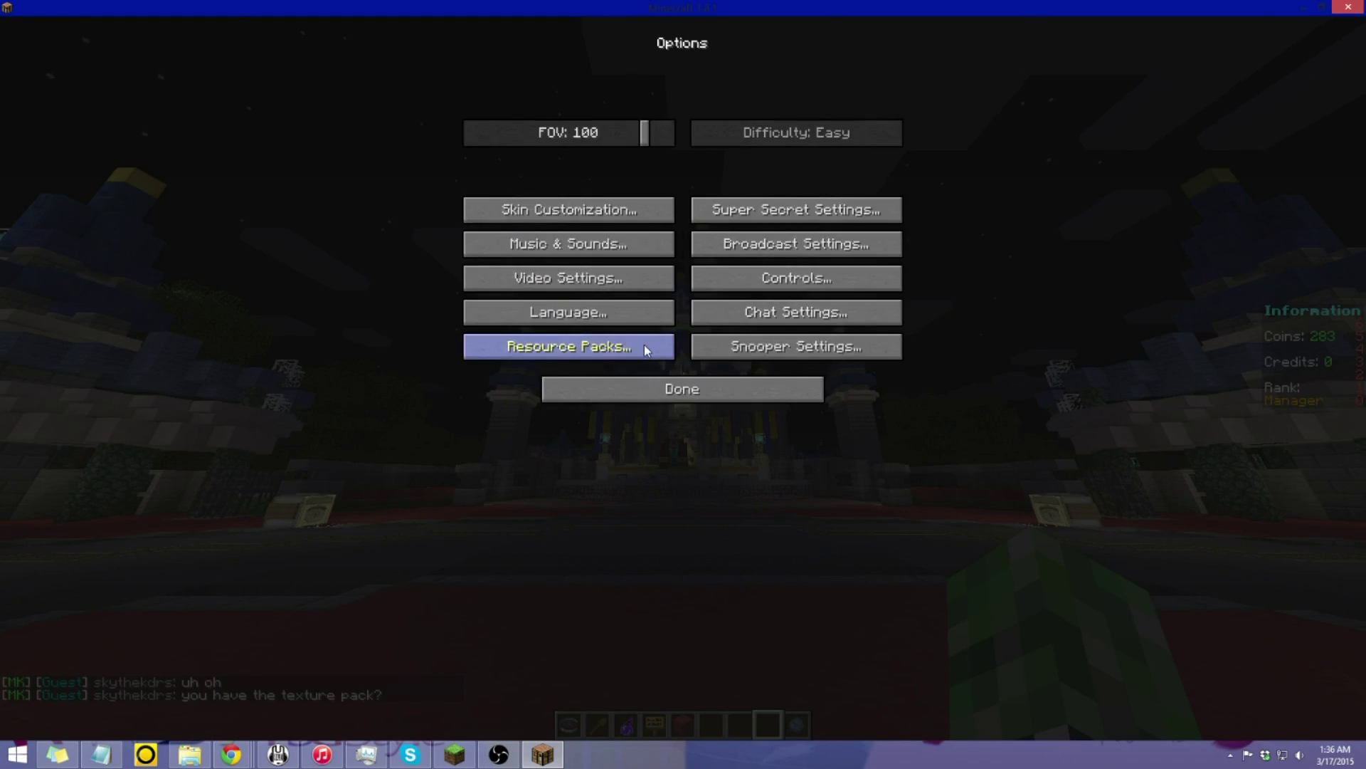
left_click(643, 344)
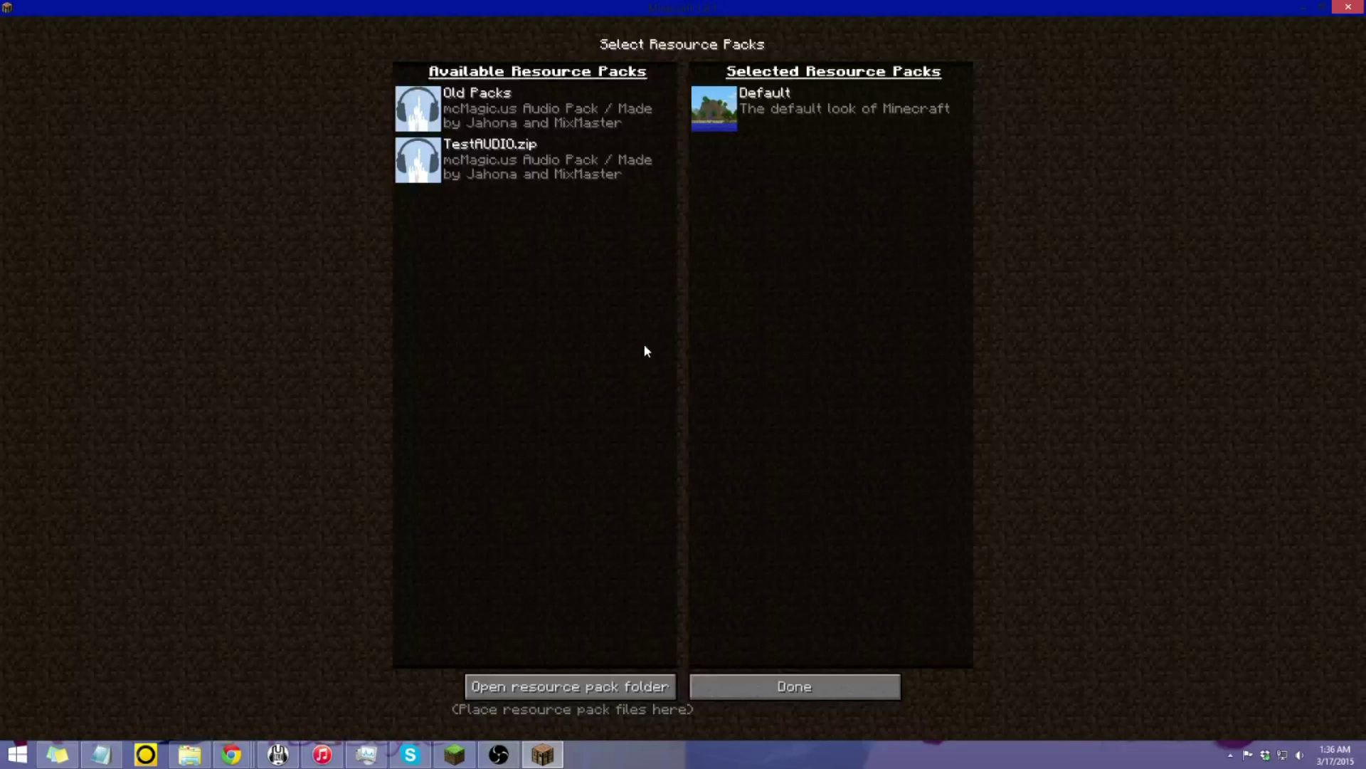
left_click(581, 688)
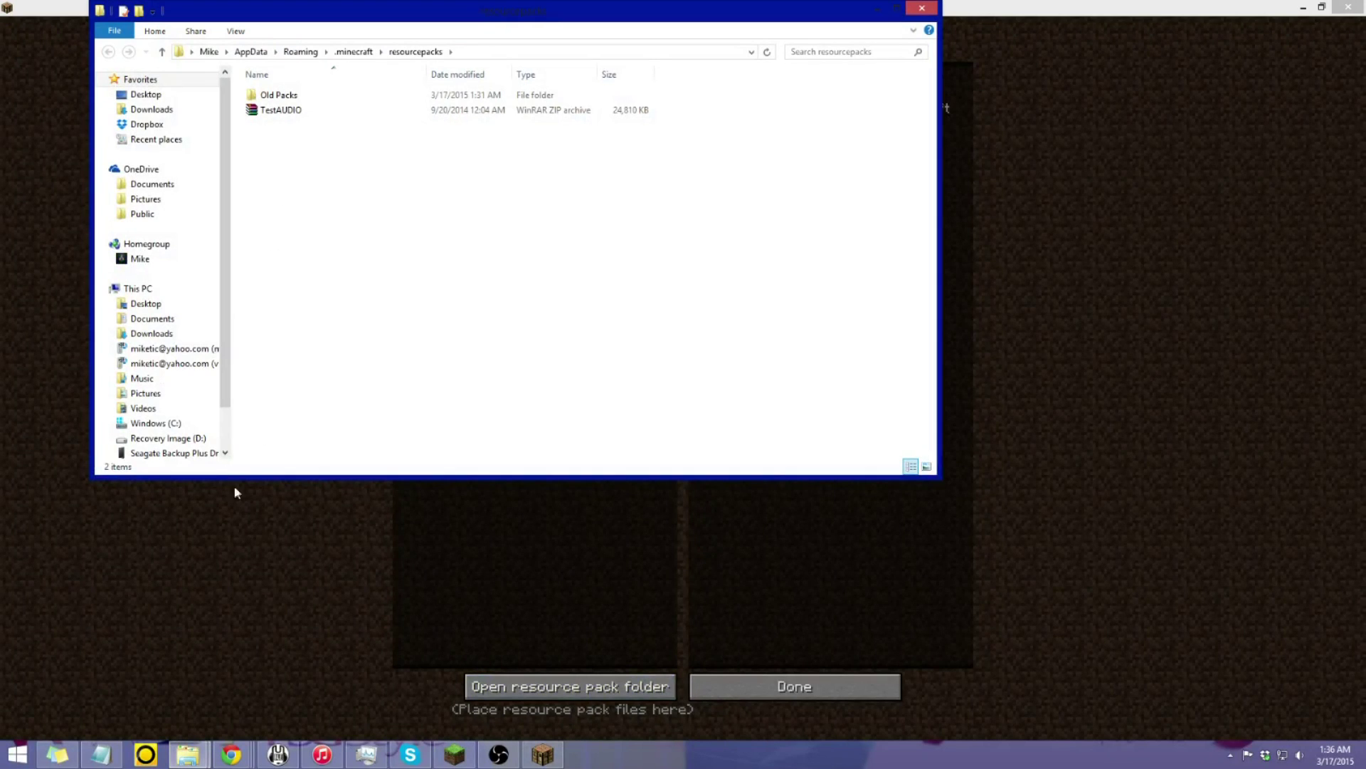
- Move MCMagicAudioPack1.2 and MCMagic Pack 7.0 from Downloads into the resourcepacks folder and close both folder windows
left_click(188, 753)
left_click(145, 669)
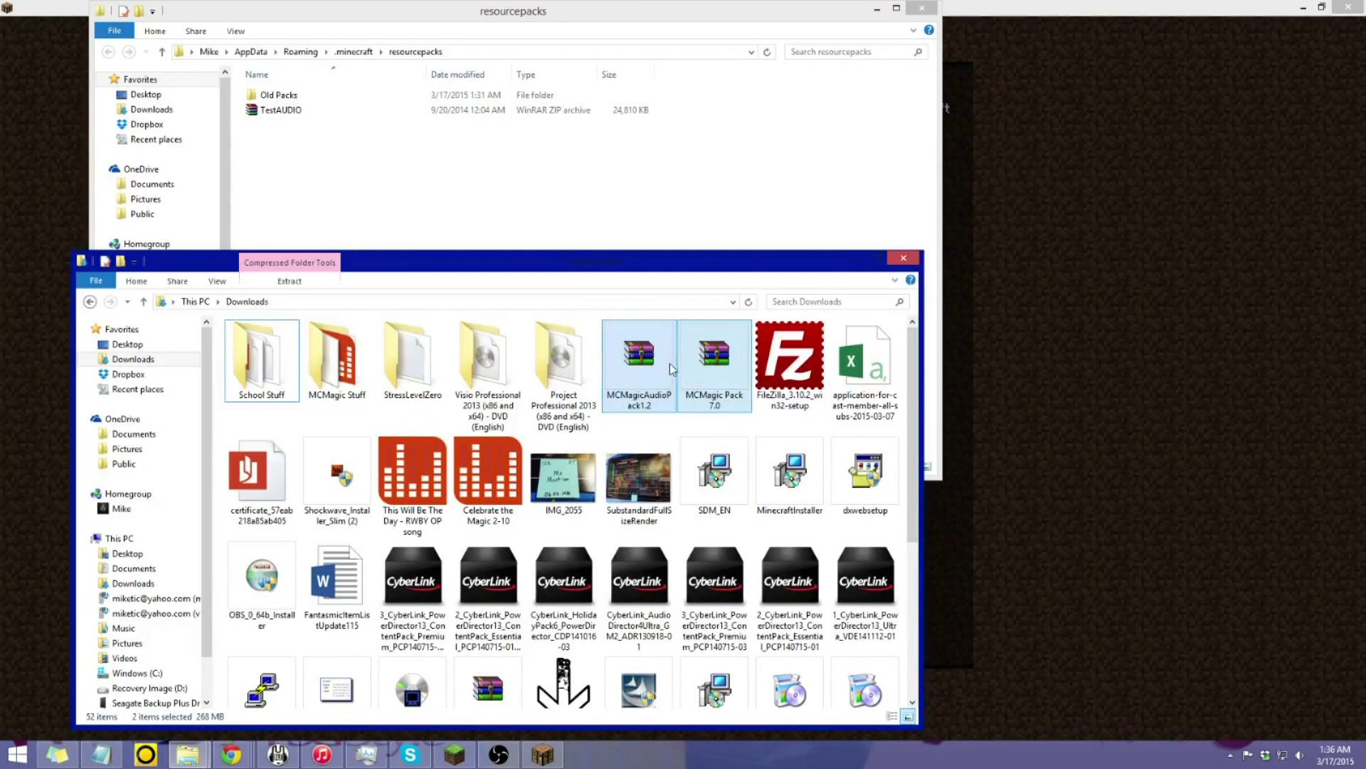
left_click_drag(661, 371, 400, 159)
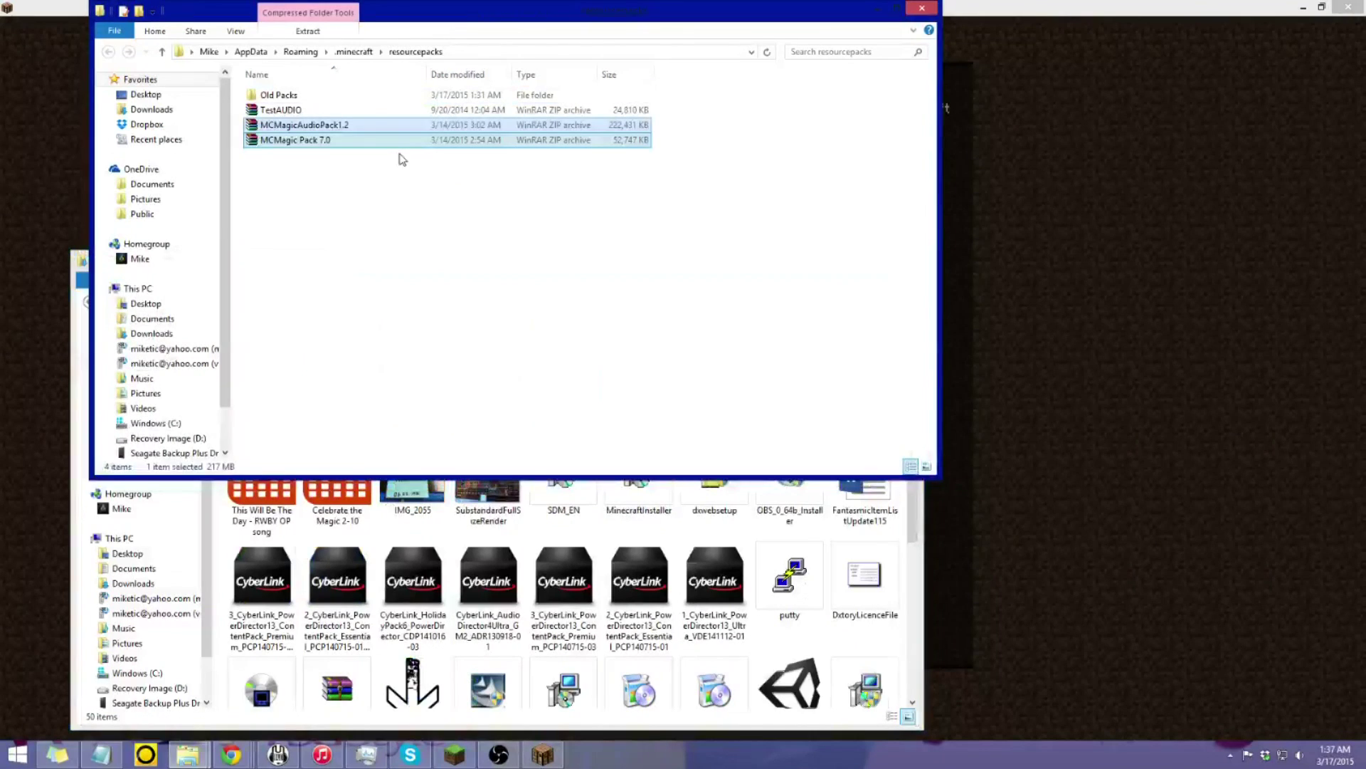
left_click(918, 536)
left_click(892, 258)
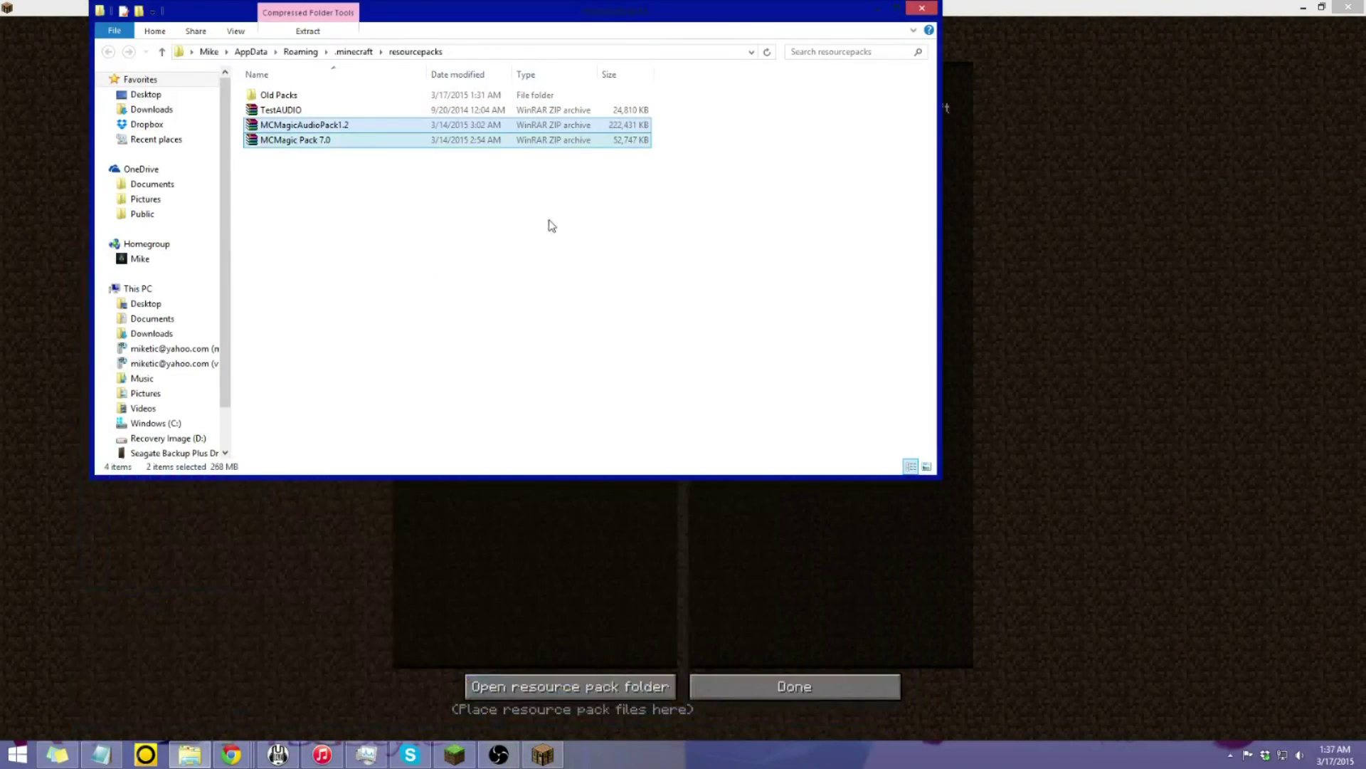
left_click(437, 228)
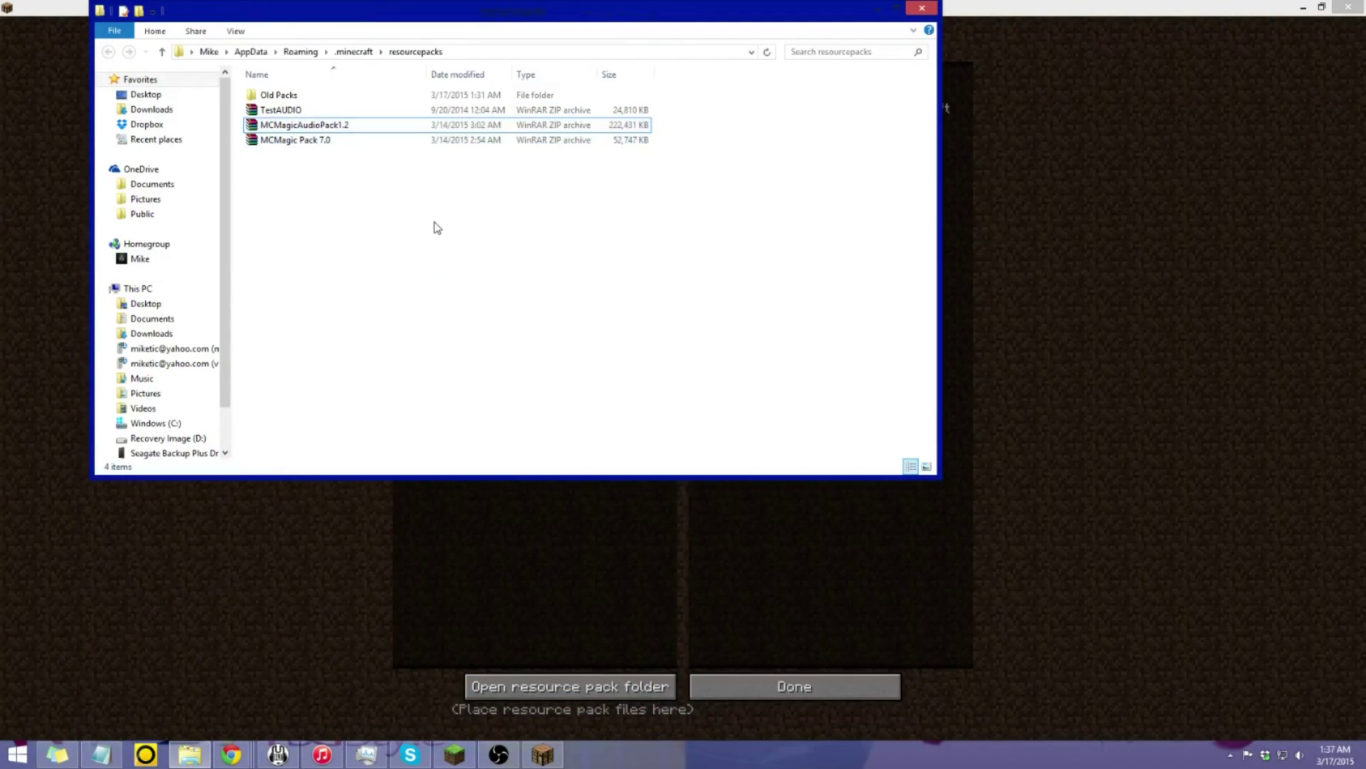
left_click(931, 9)
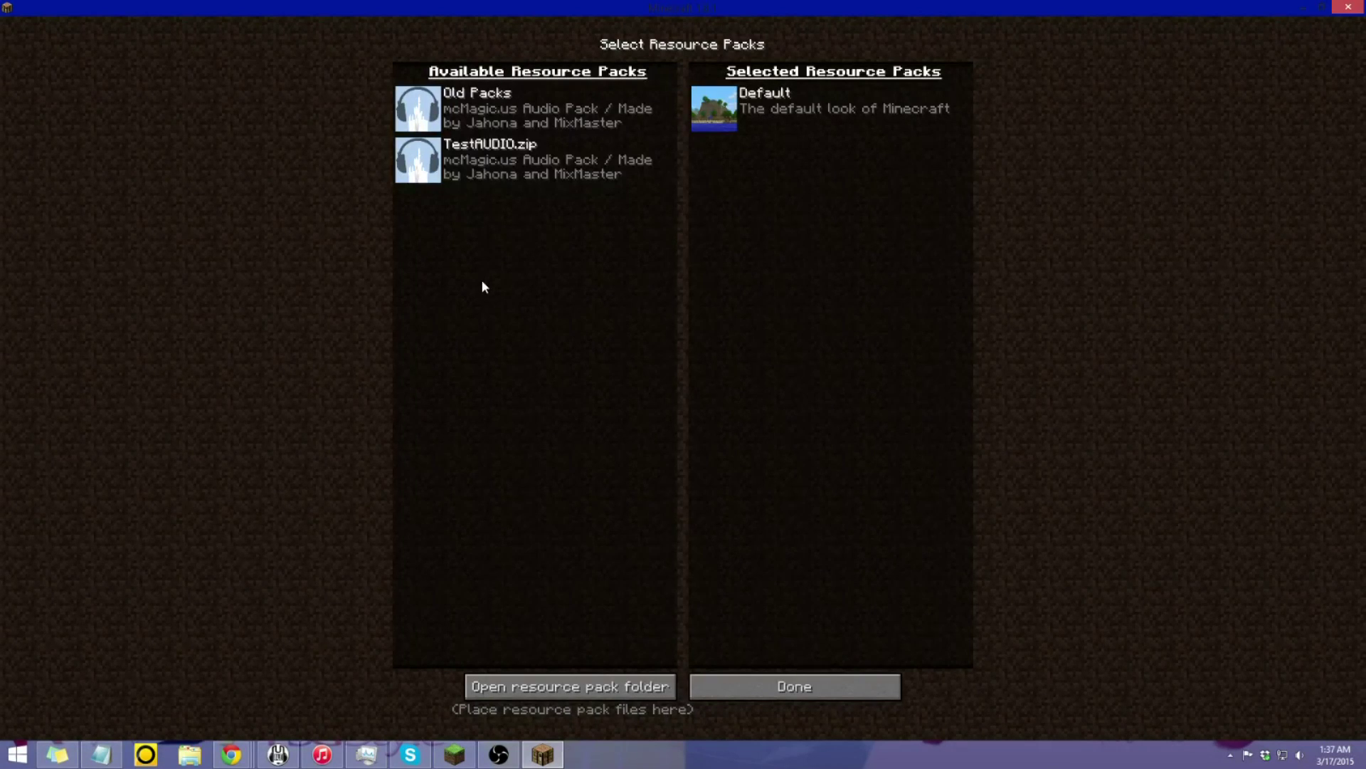
- Exit to the game and reopen the resource pack selection screen to refresh the list of available packs
key("Escape")
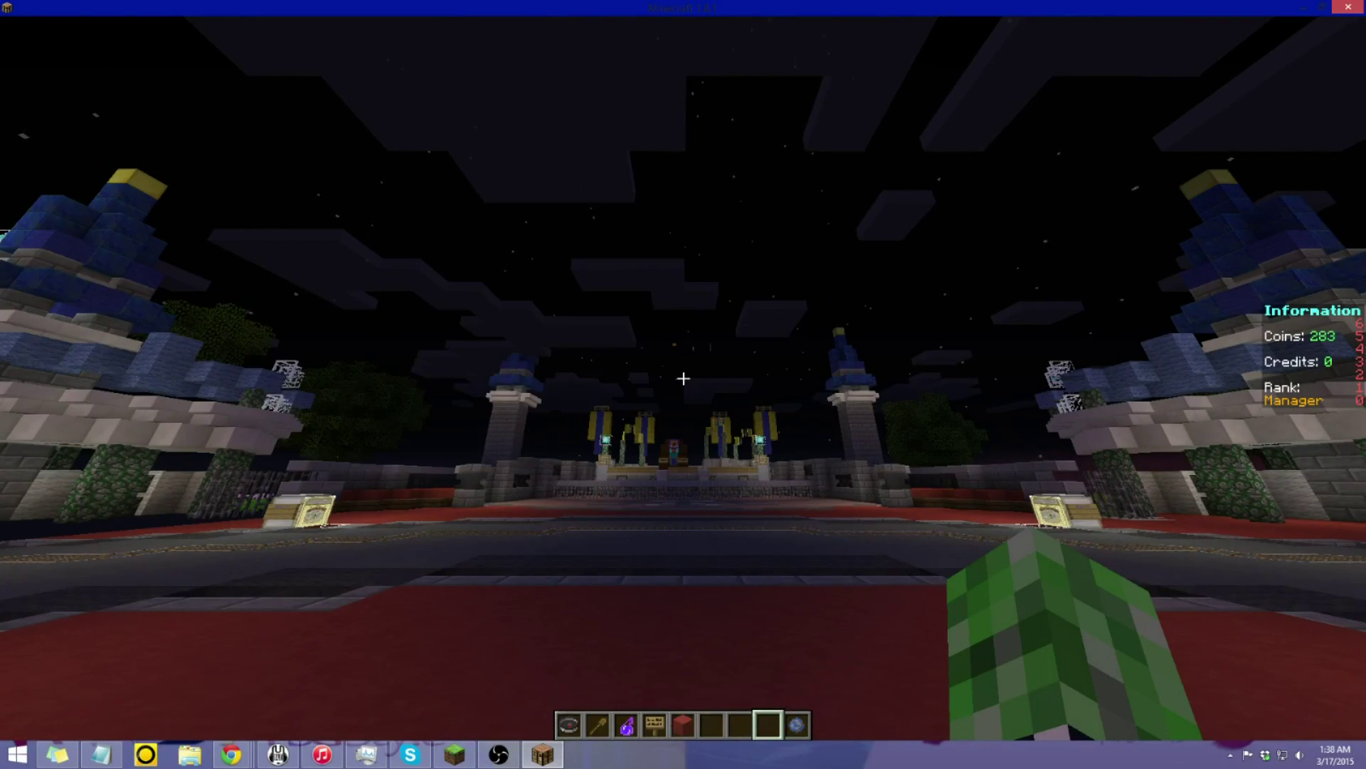
key("Escape")
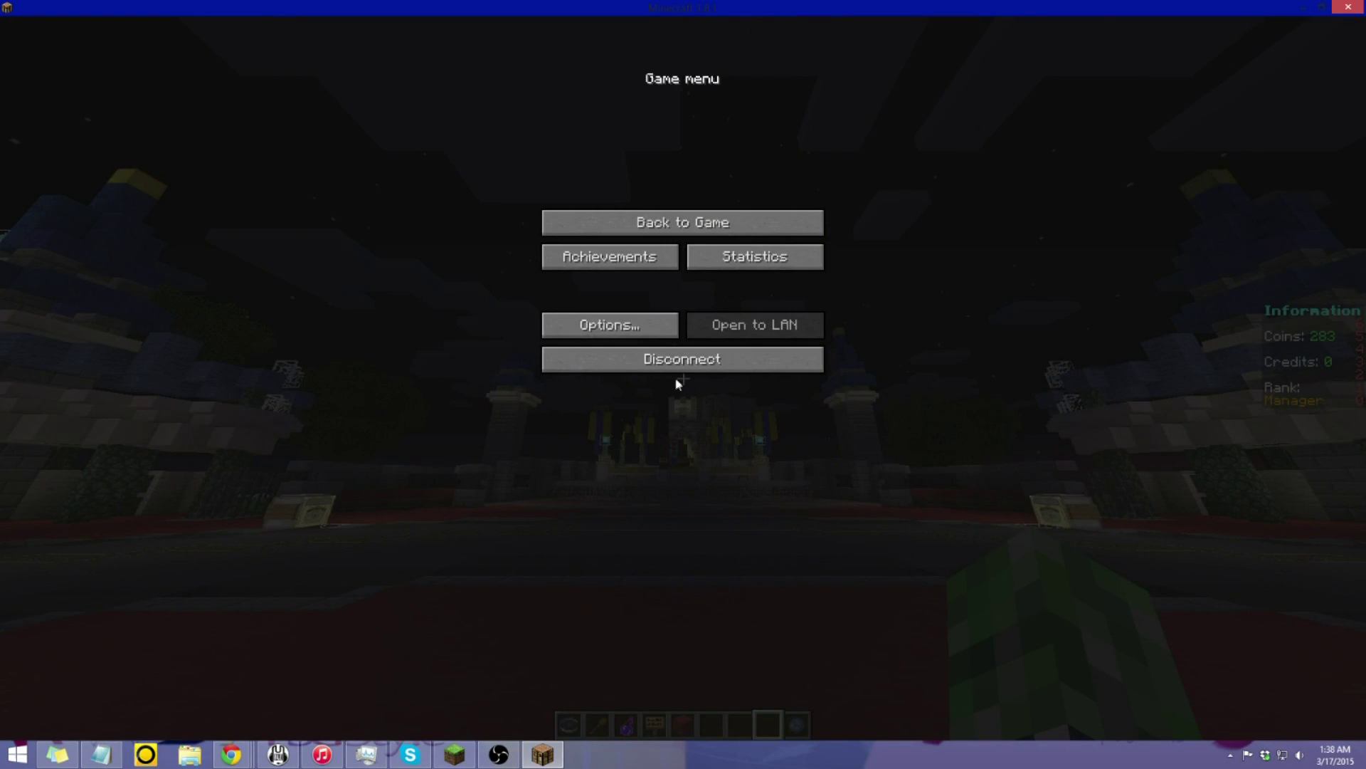
left_click(625, 332)
left_click(618, 344)
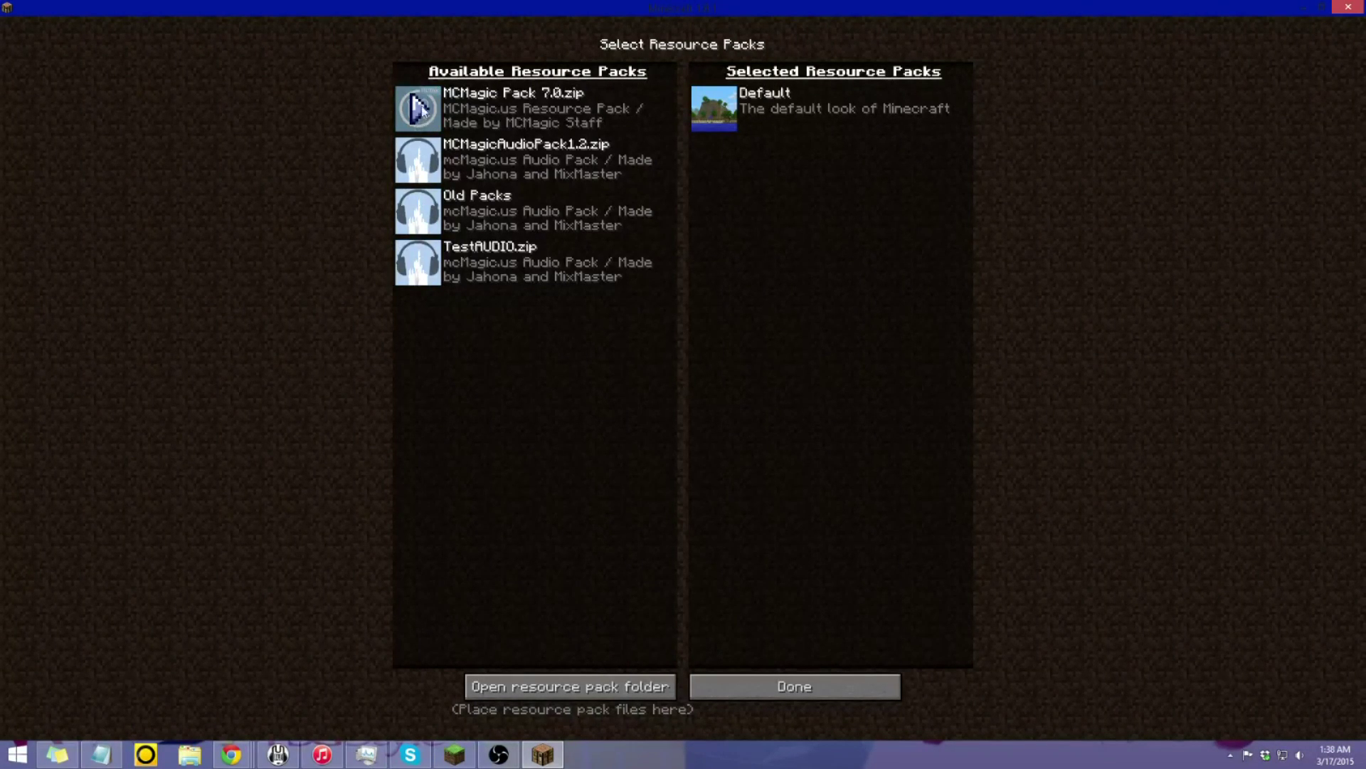
- Activate MCMagic Pack 7.0.zip with MCMagicAudioPack1.2.zip above it, apply the selection and return to the game
left_click(420, 110)
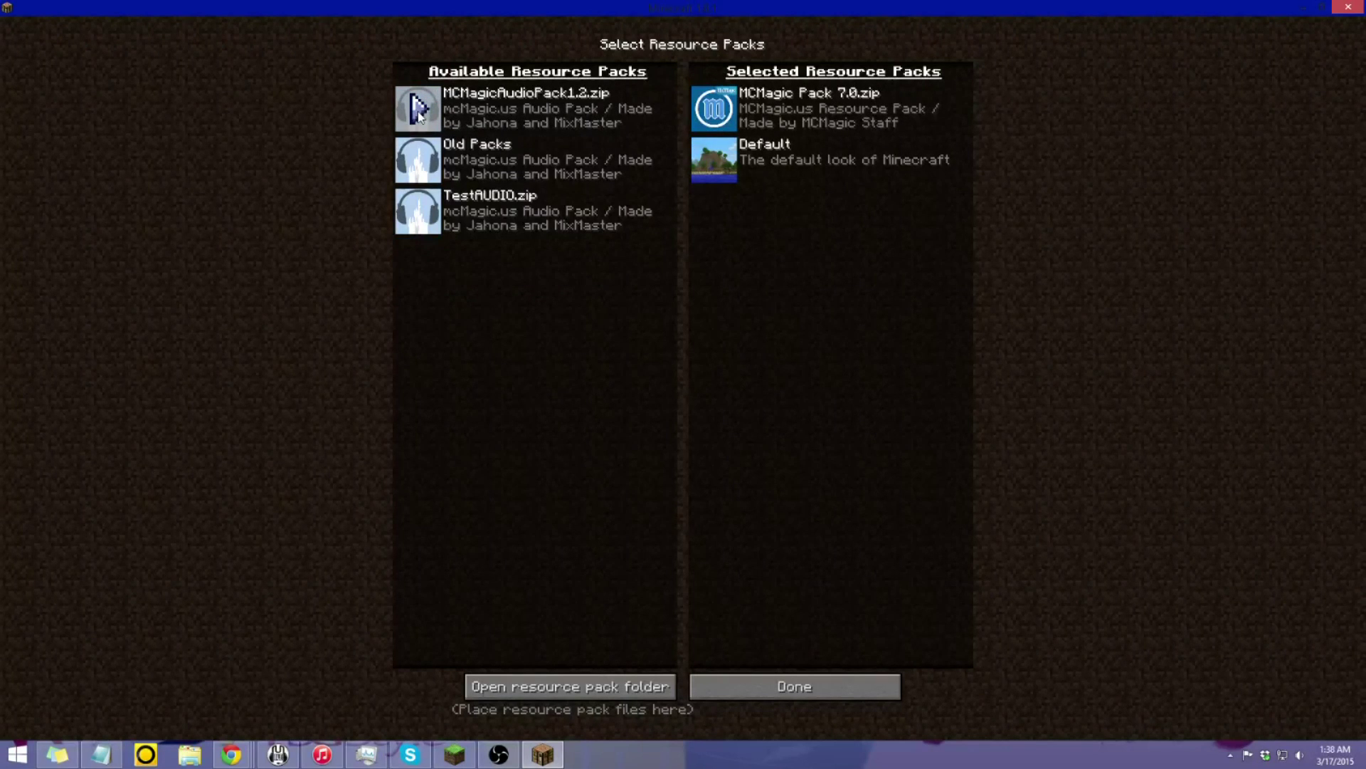
left_click(417, 108)
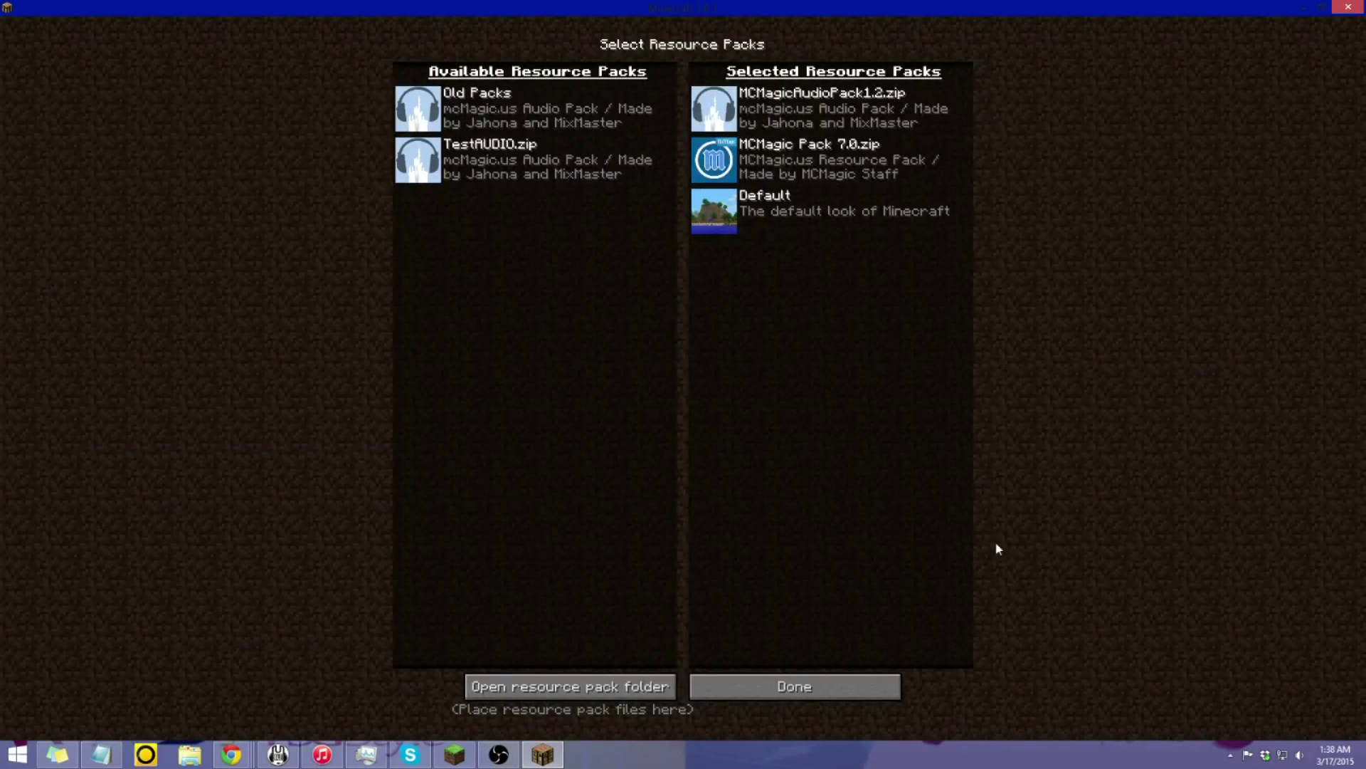
left_click(843, 687)
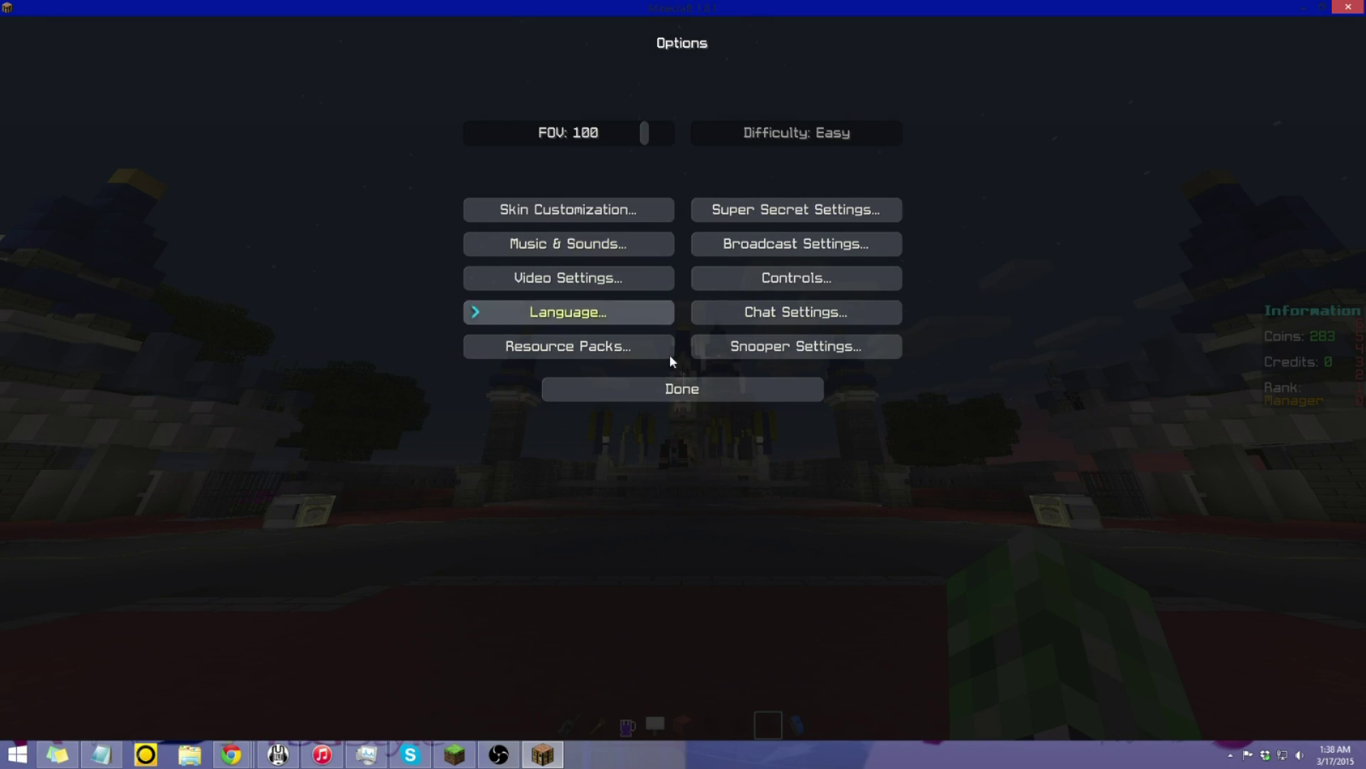
left_click(670, 394)
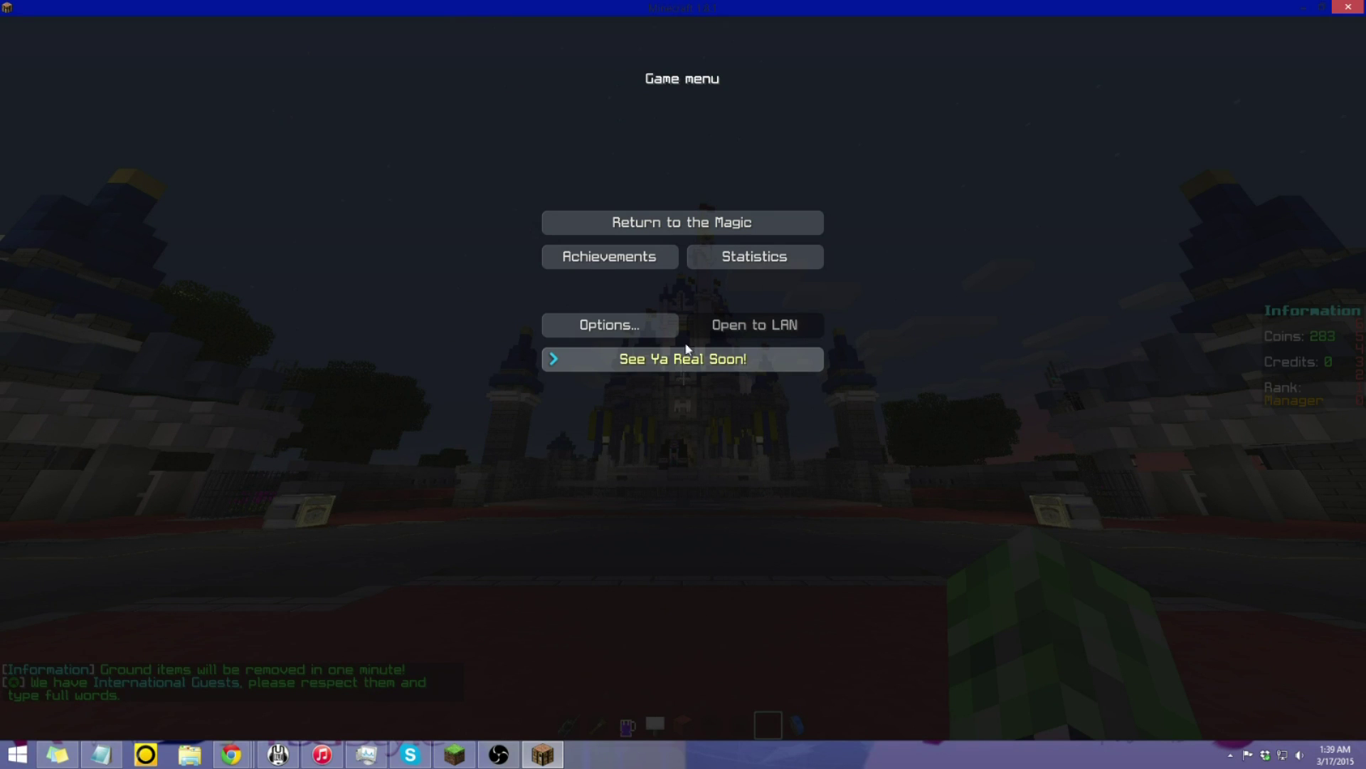
left_click(687, 224)
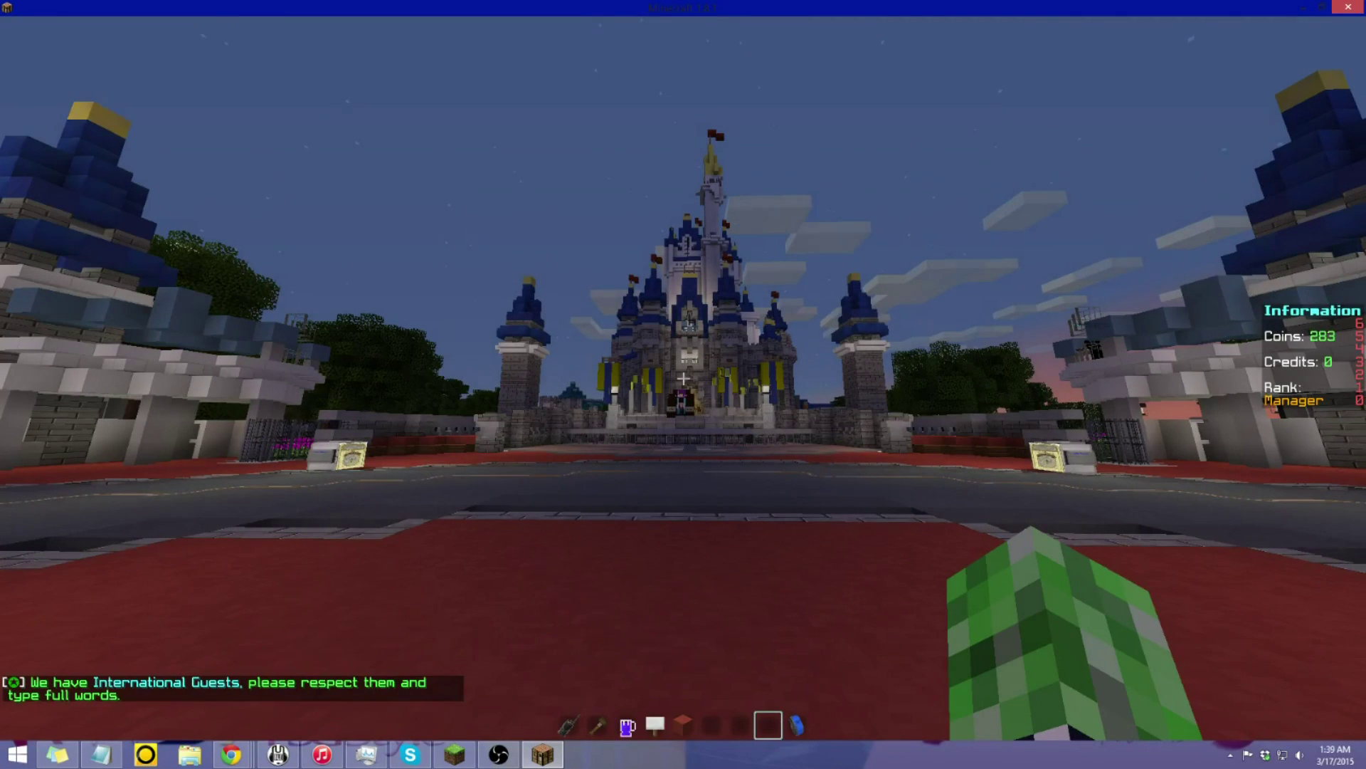
- Examine the retextured items in the creative inventory, including building equipment, transportation, miscellaneous, food, and clothes and toys
key("e")
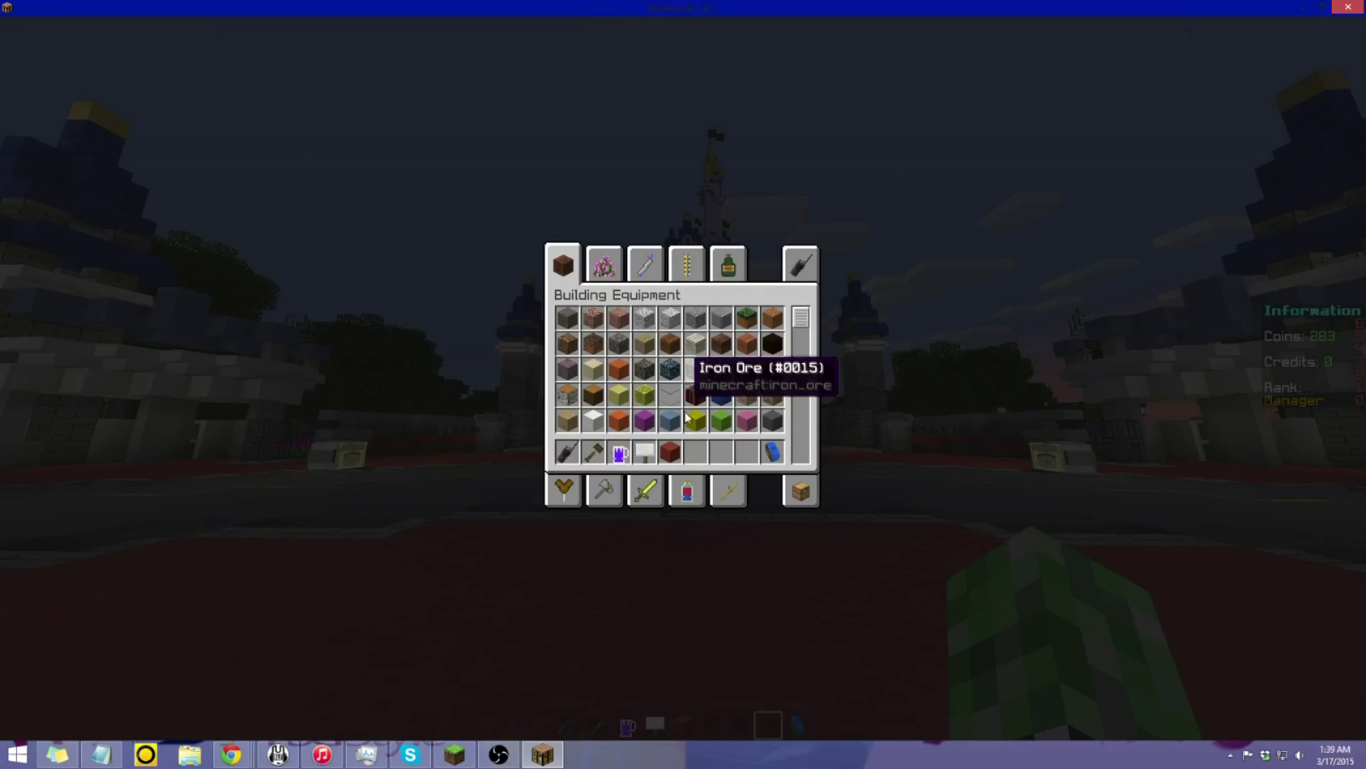
scroll(786, 350, "down", 2)
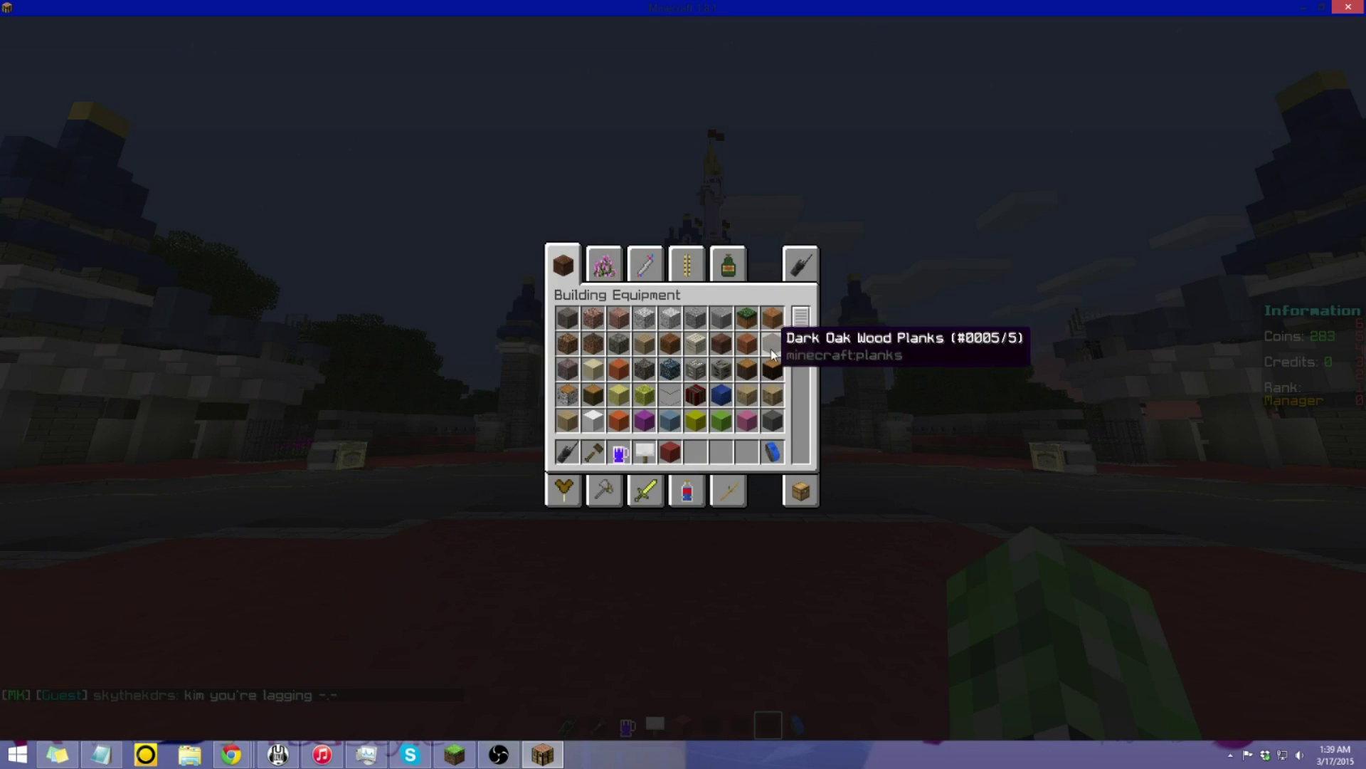
scroll(774, 354, "down", 10)
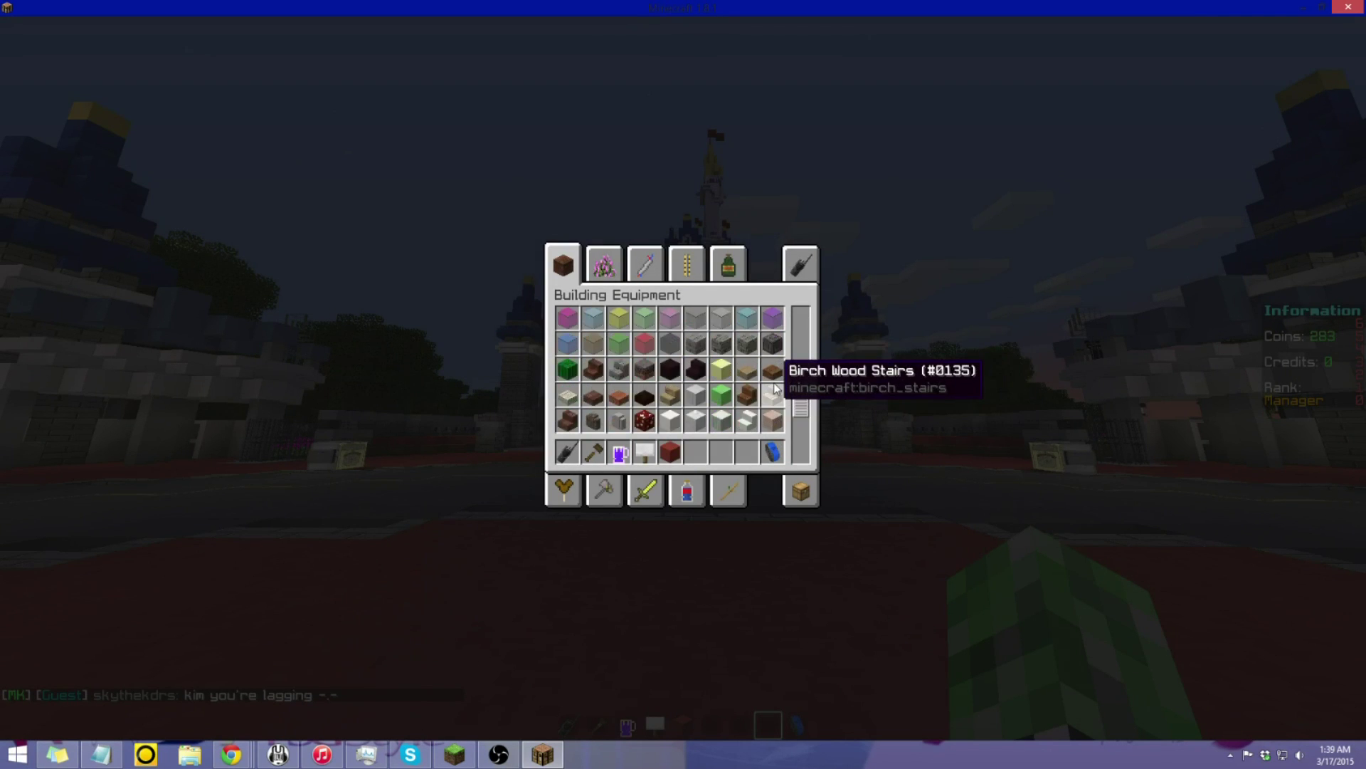
left_click(604, 264)
left_click(660, 270)
left_click(689, 267)
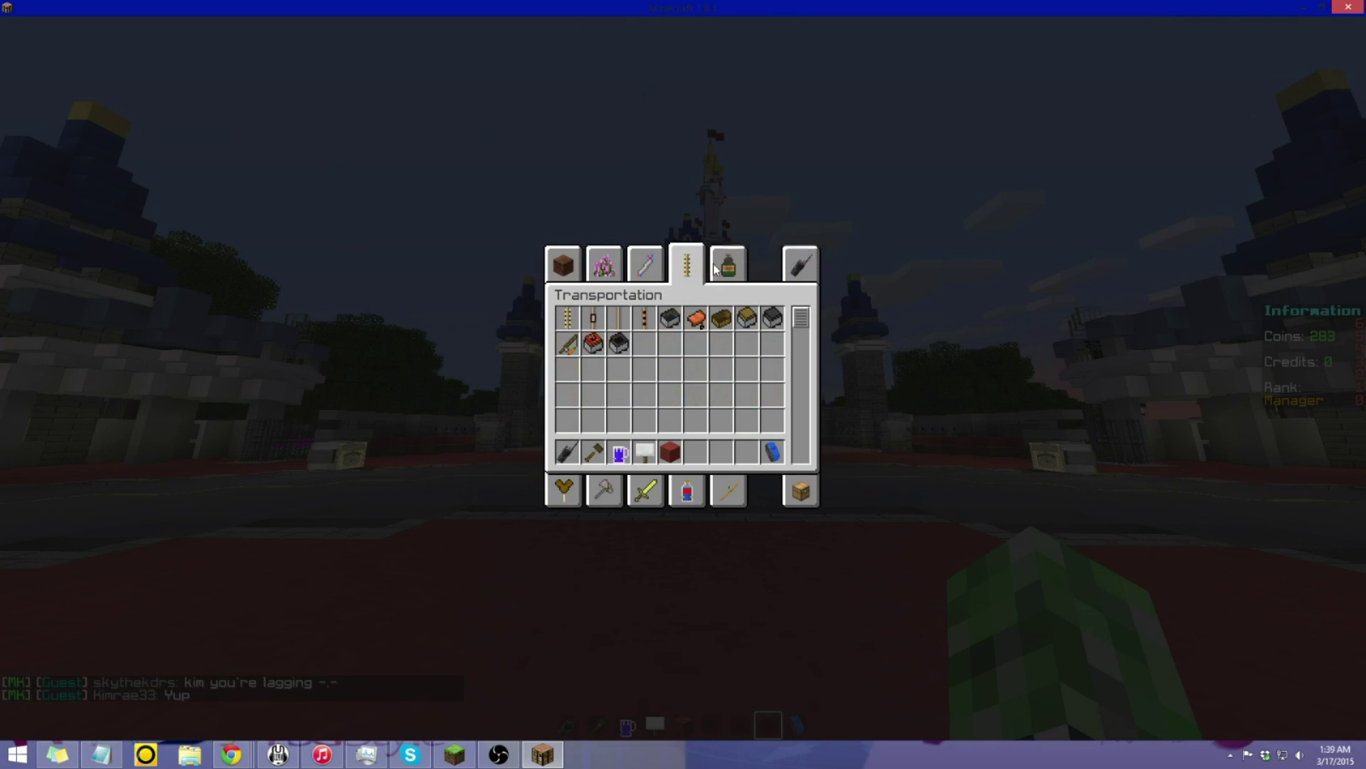
left_click(726, 282)
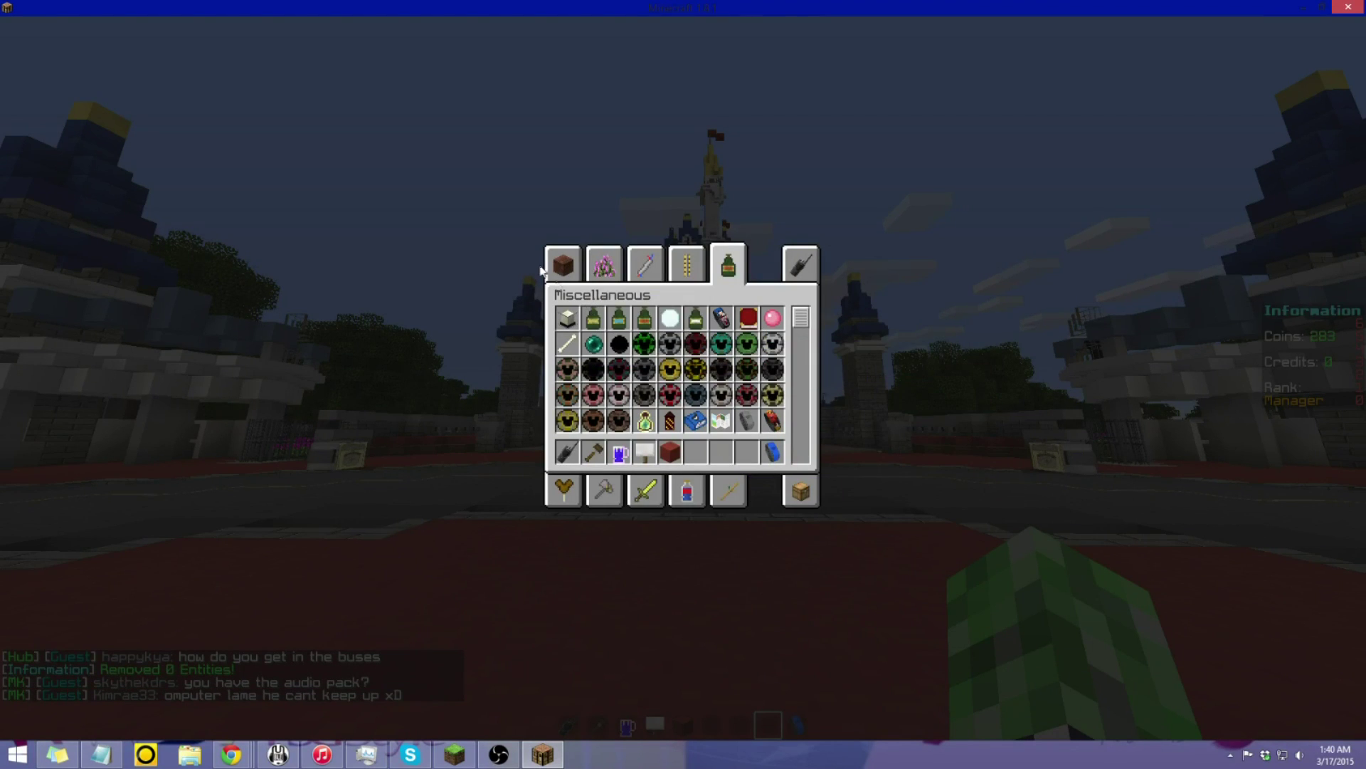
left_click(570, 506)
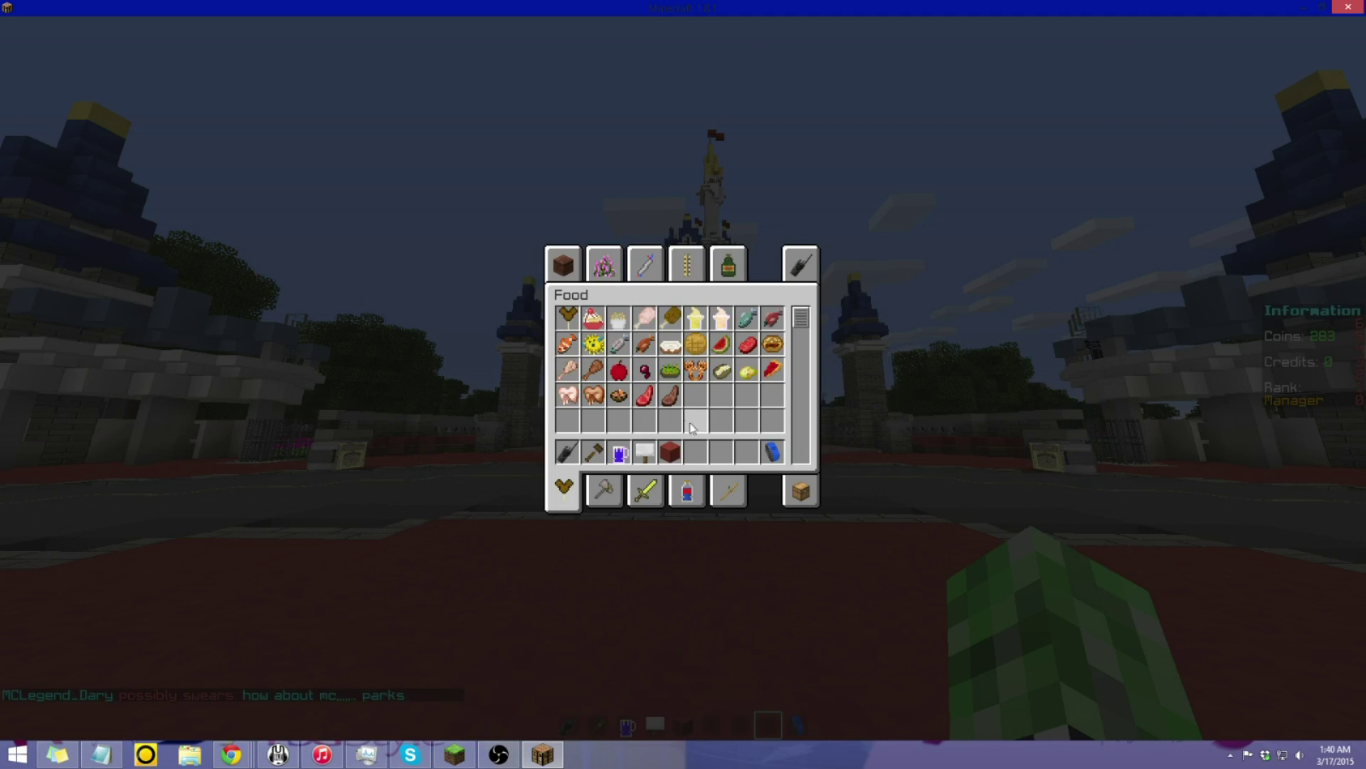
left_click(645, 490)
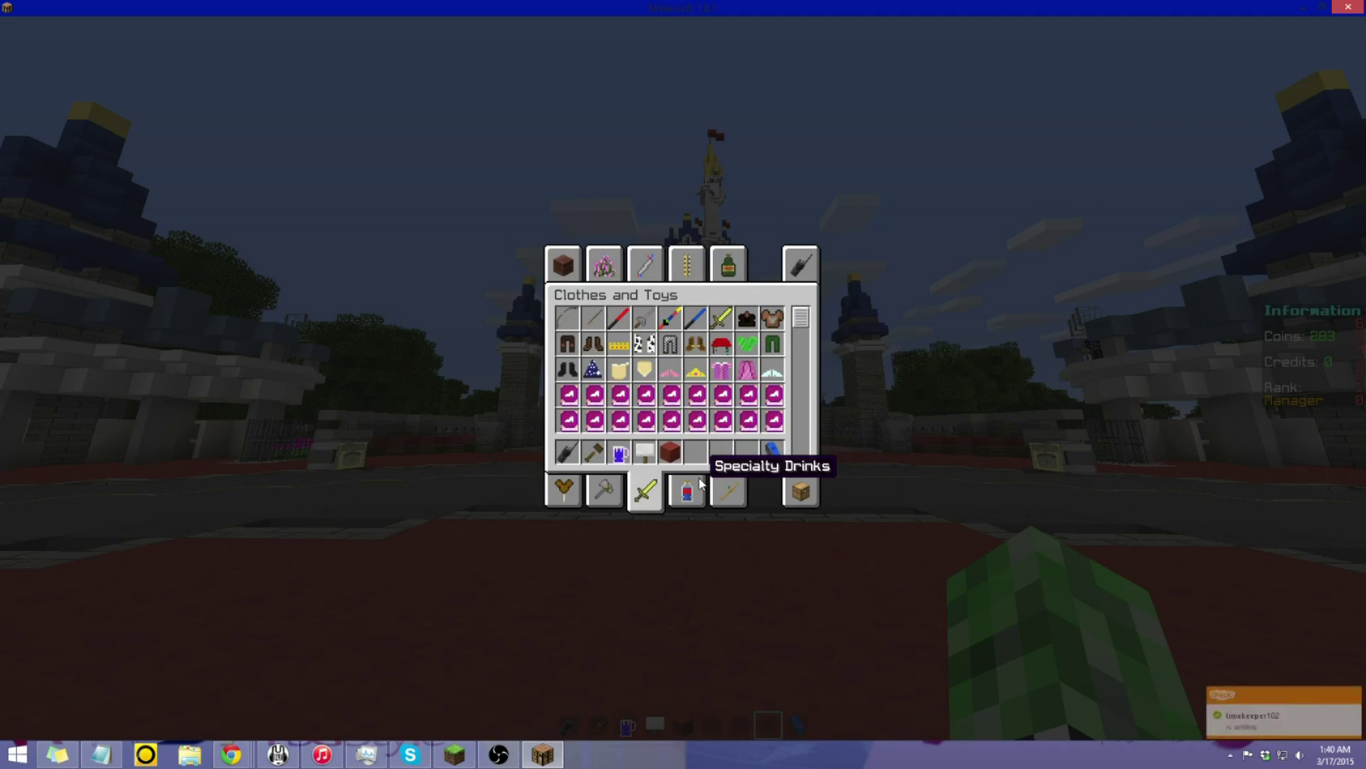